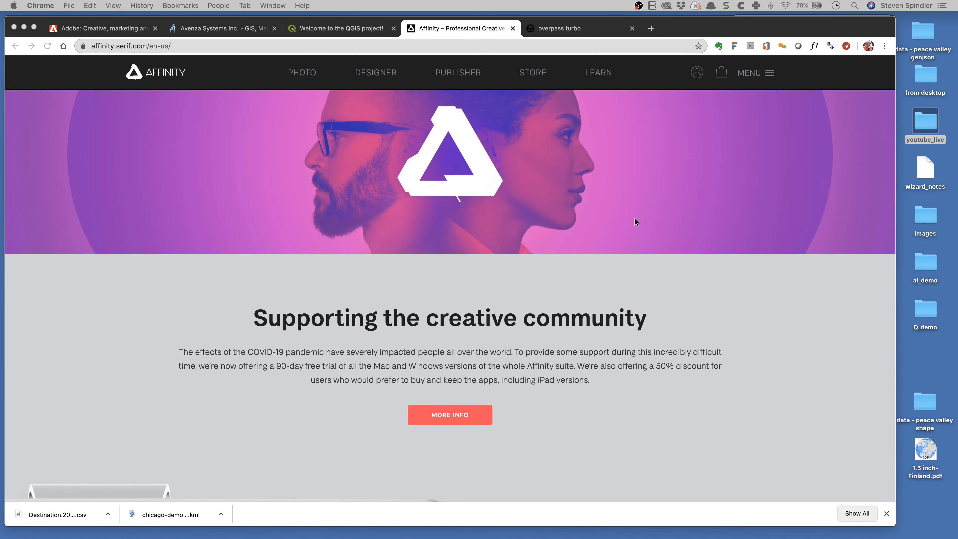
# Step: Open the Images folder on the desktop and open all of its images together in Preview
pyautogui.press('super+Tab')
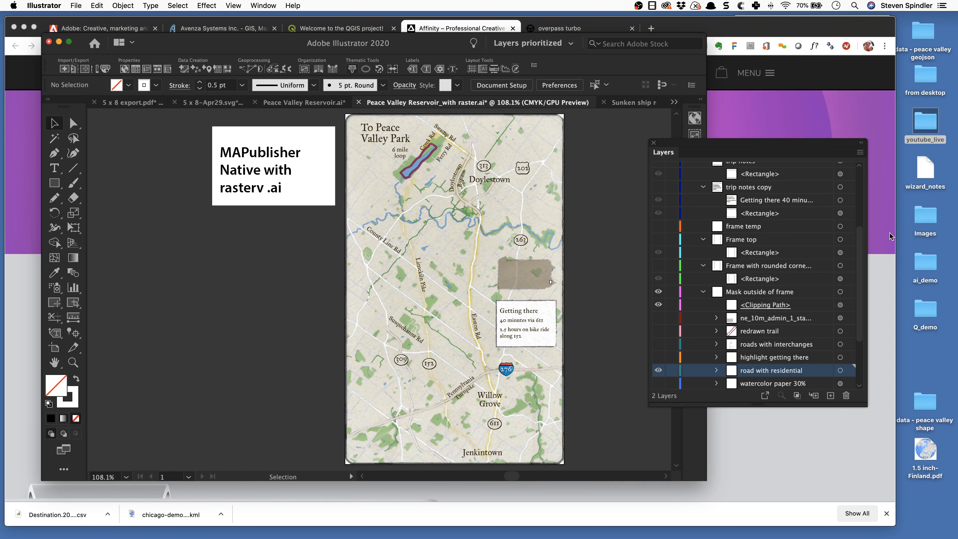
pyautogui.doubleClick(925, 219)
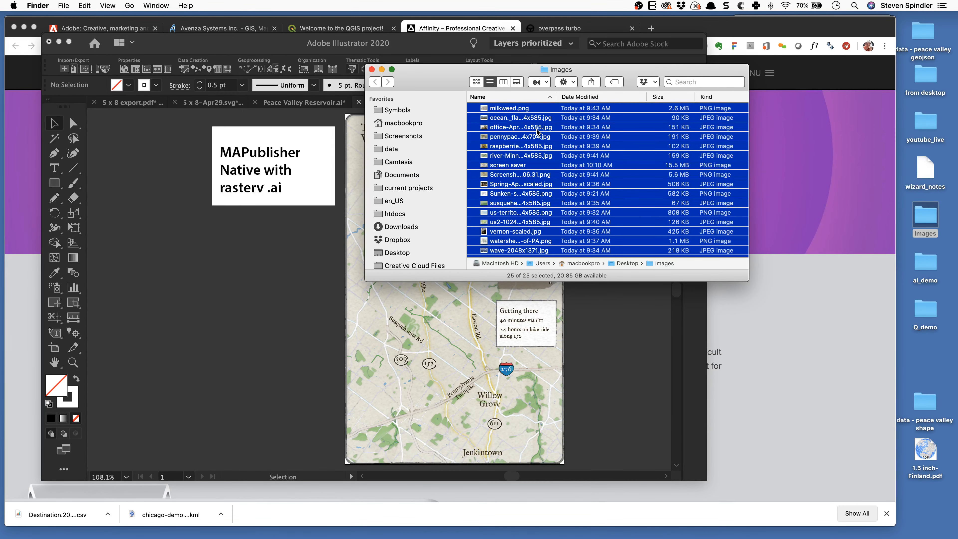
pyautogui.doubleClick(537, 130)
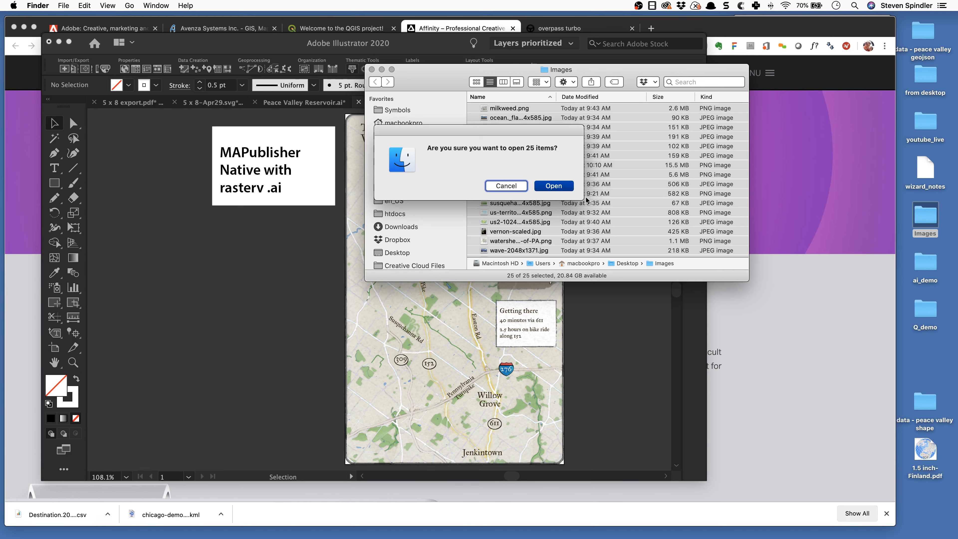
pyautogui.press('Return')
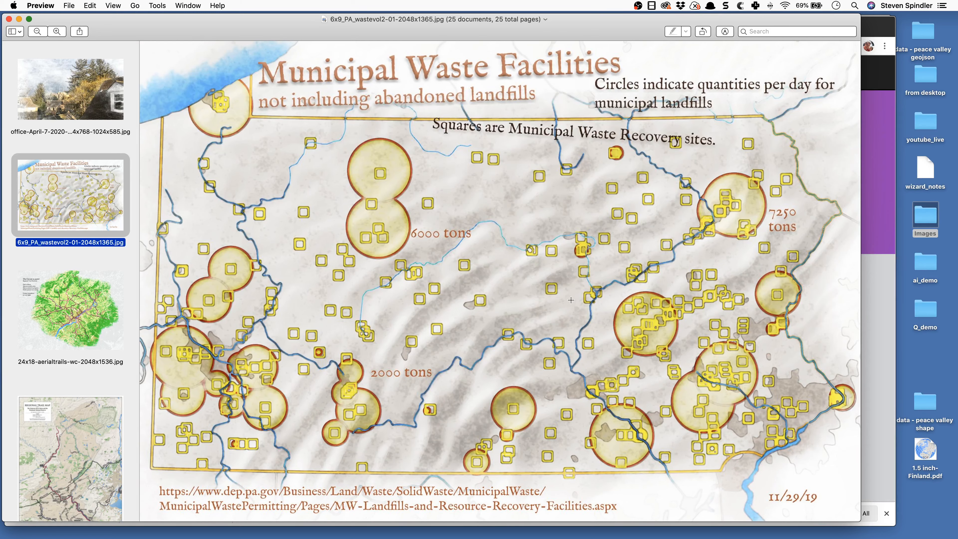
# Step: View the 24x18 aerial trails map and the Del_Riv_Basin trail map, examining the trails around Easton and Allentown closely
pyautogui.click(63, 304)
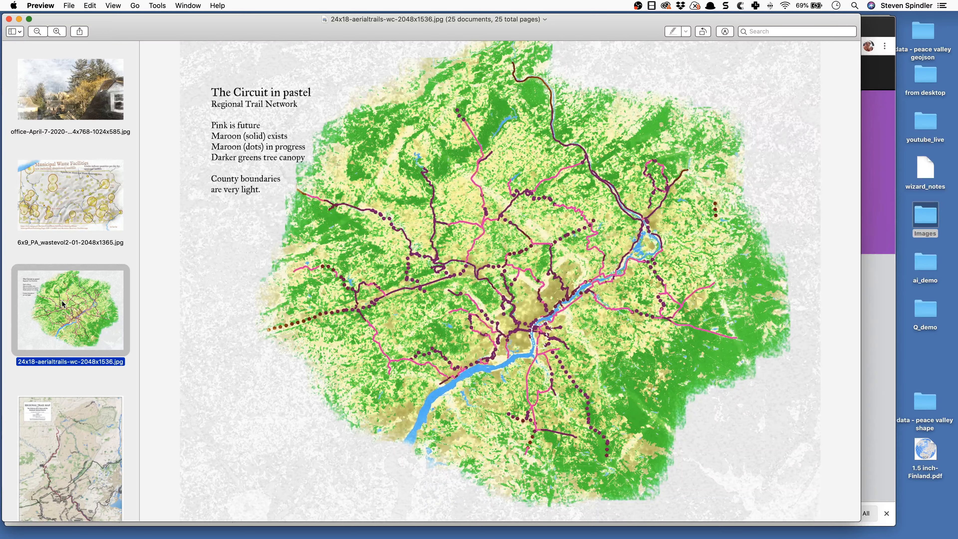
pyautogui.press('Down')
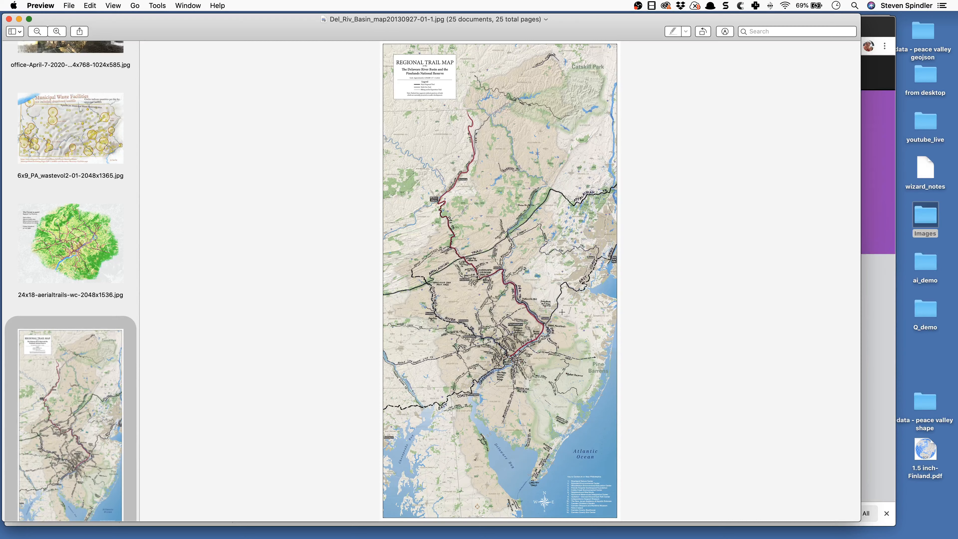
pyautogui.press('super+Tab')
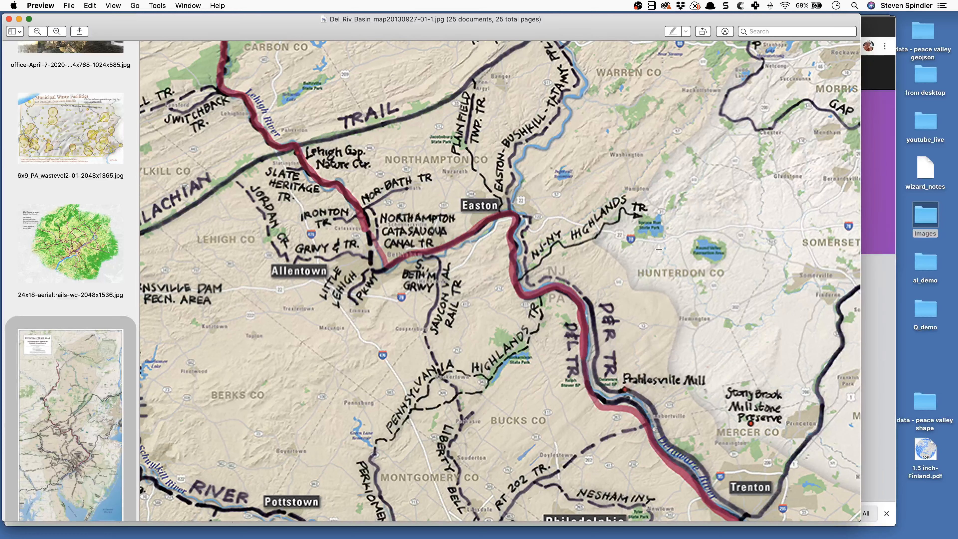
pyautogui.scroll(-1, 97, 328)
pyautogui.click(98, 328)
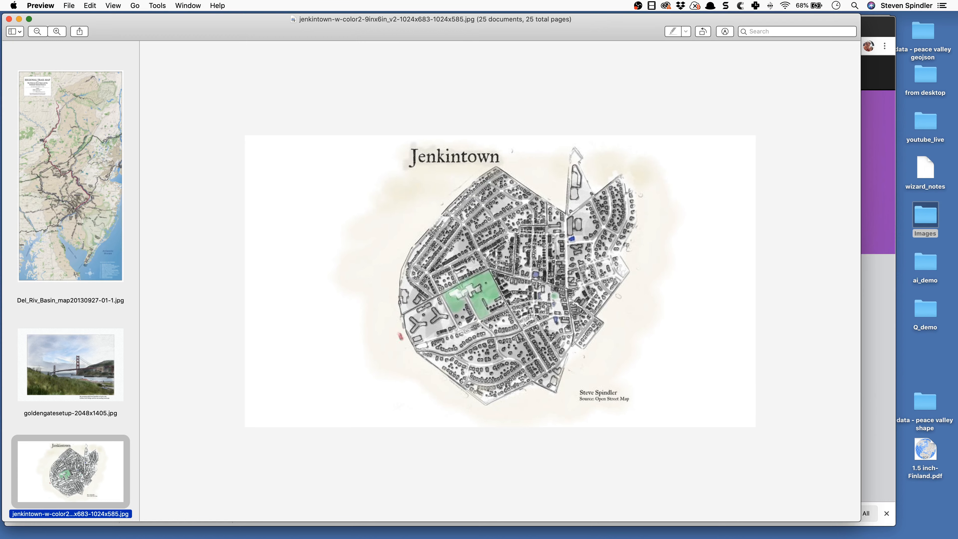
# Step: Look through the LaGuardia, Lehigh Gap, rail bridge and milkweed images
pyautogui.press('Down')
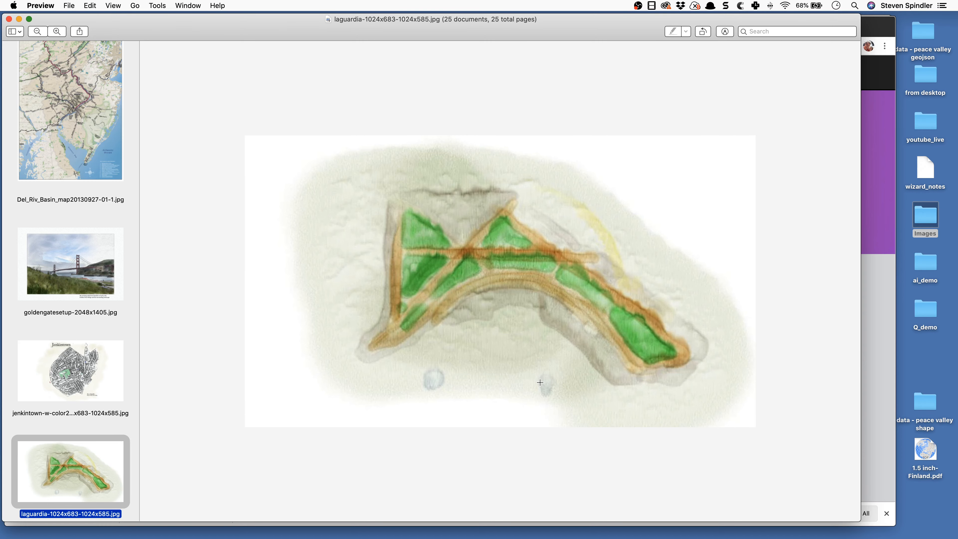
pyautogui.press('Down')
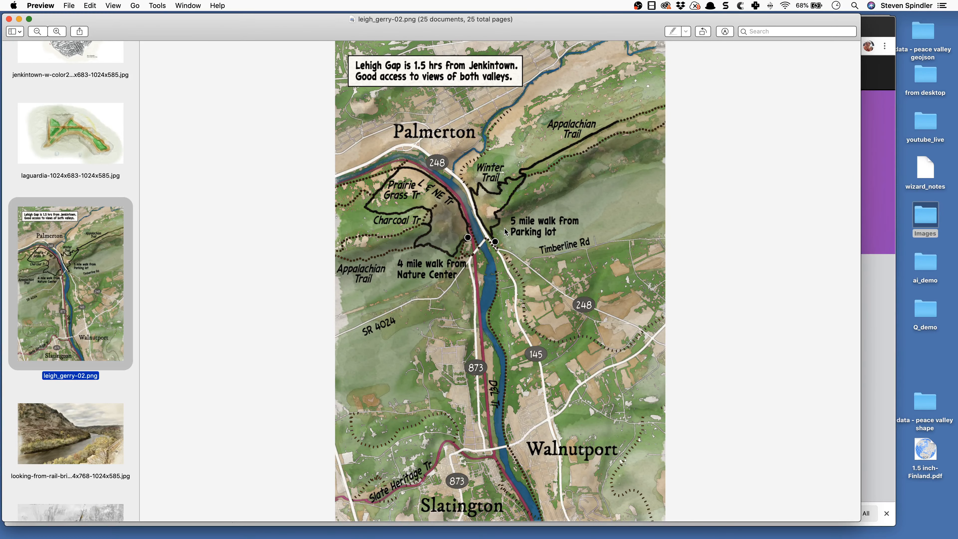
pyautogui.click(60, 466)
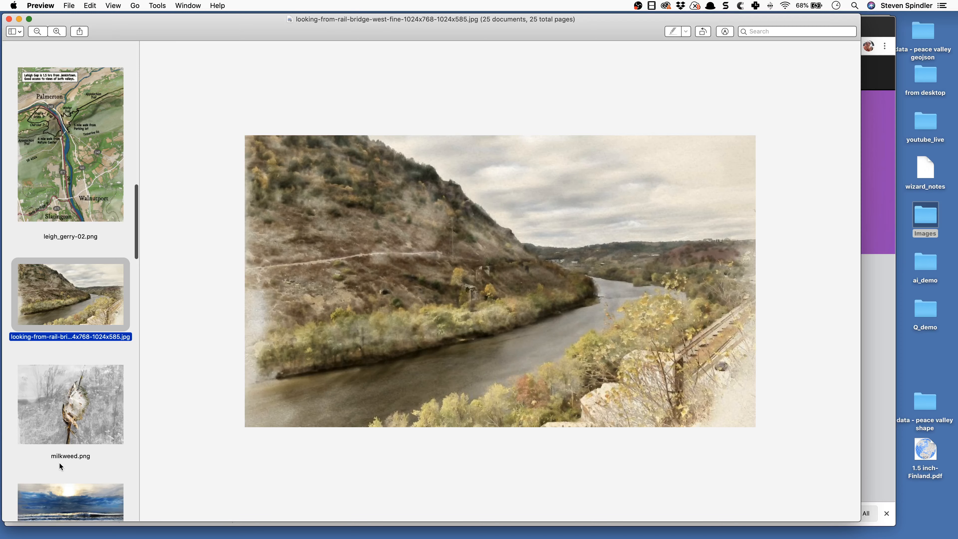
pyautogui.click(59, 463)
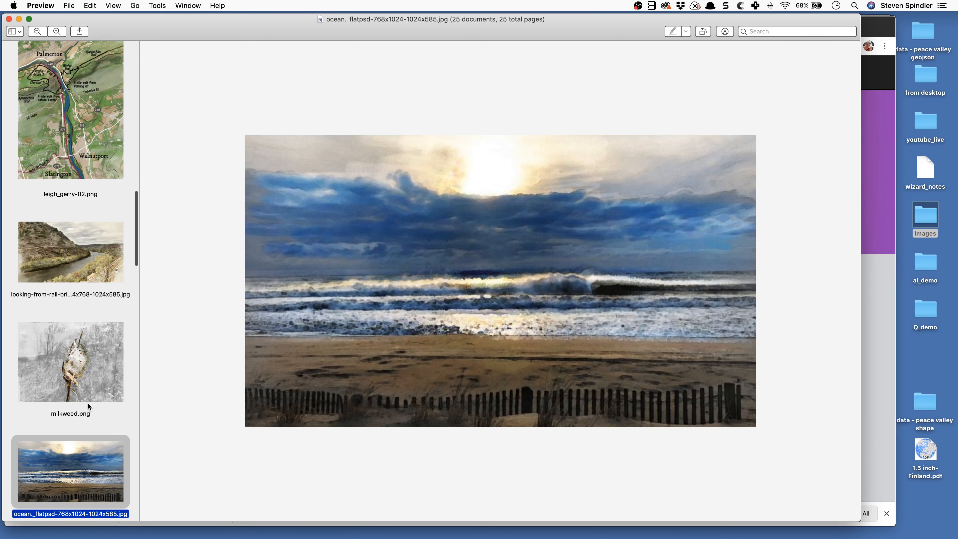
# Step: Page through the images after the ocean picture, from the pennypackride map to the us2 map of the United States
pyautogui.press('Down')
pyautogui.press('Down')
pyautogui.press('Down')
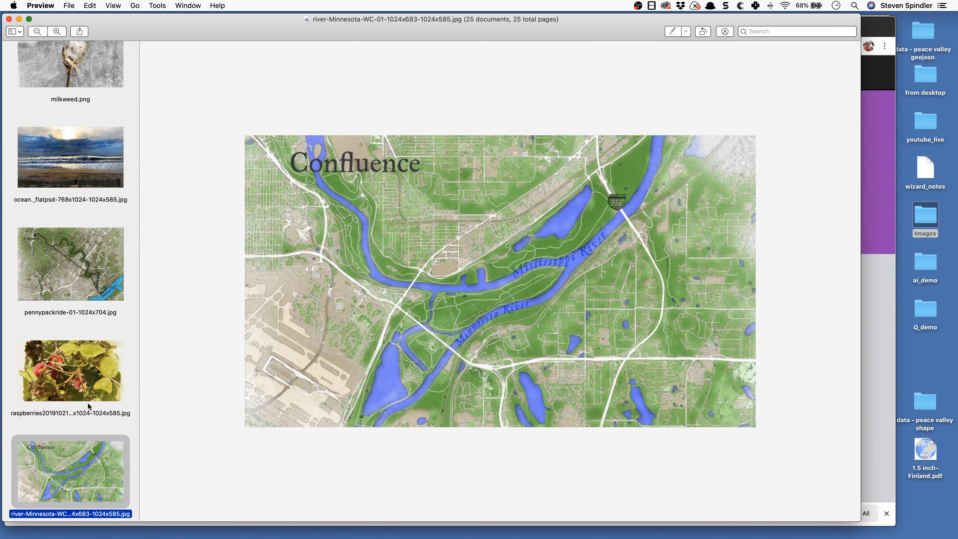
pyautogui.press('Down')
pyautogui.press('Down')
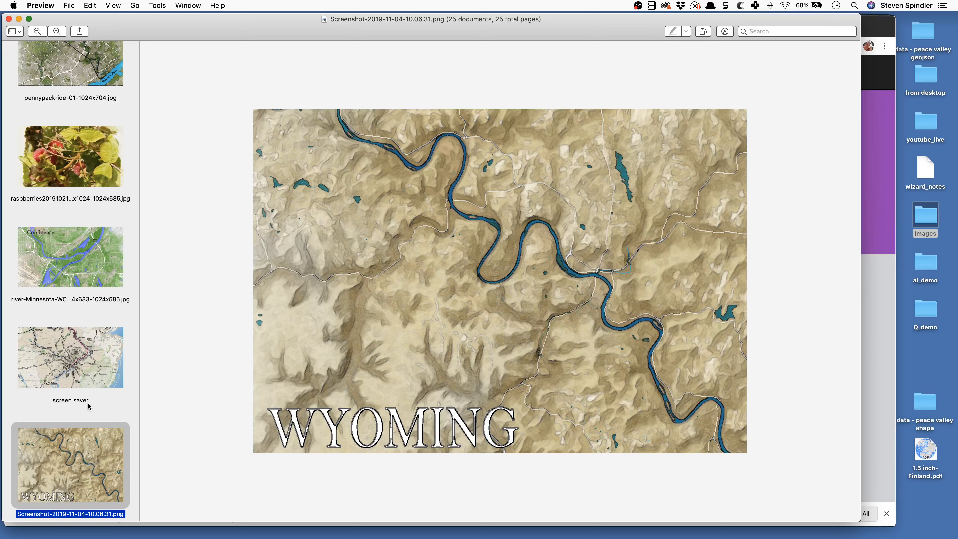
pyautogui.press('Down')
pyautogui.press('Down')
pyautogui.press('Down')
pyautogui.press('Down')
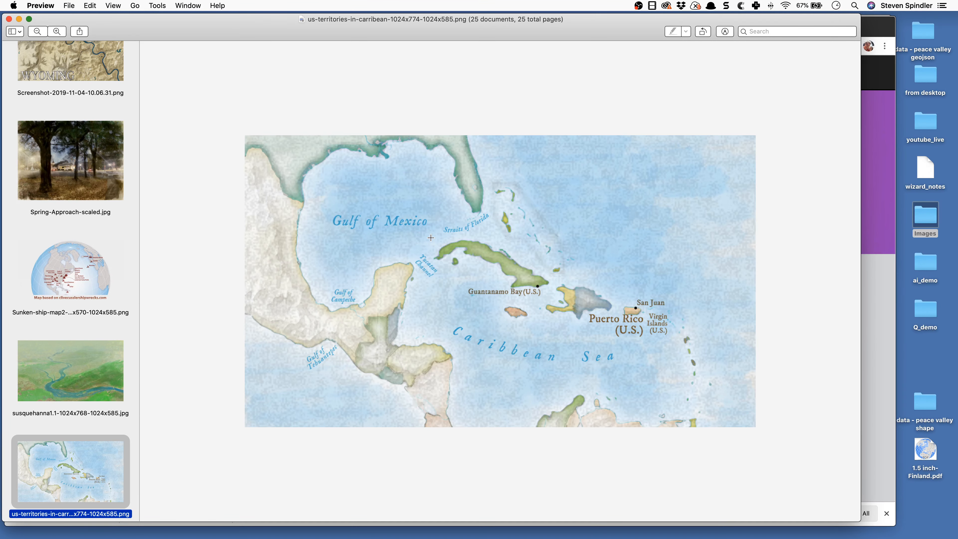
pyautogui.press('Down')
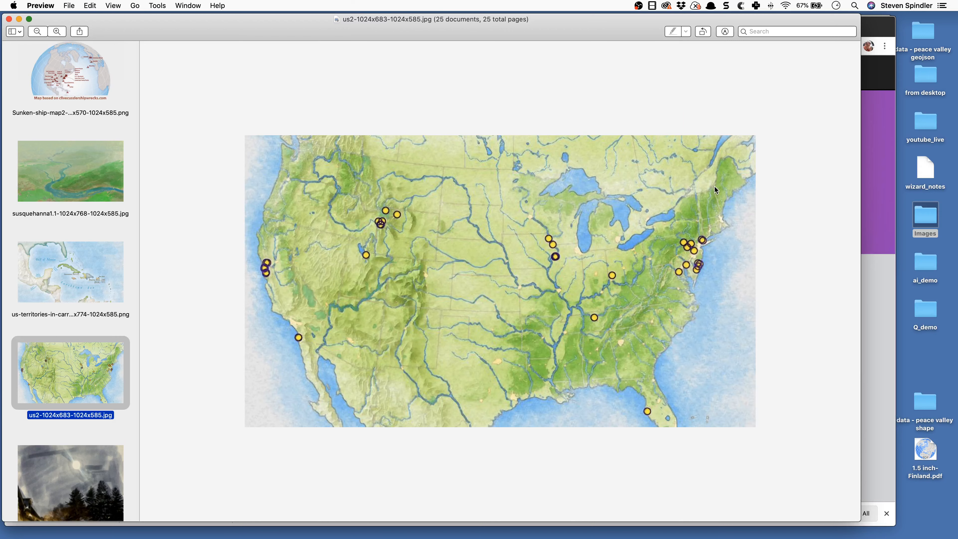
# Step: View the remaining images from vernon-scaled.jpg to Williams-scaled.jpg, and close the Preview window
pyautogui.click(83, 479)
pyautogui.scroll(-10, 83, 358)
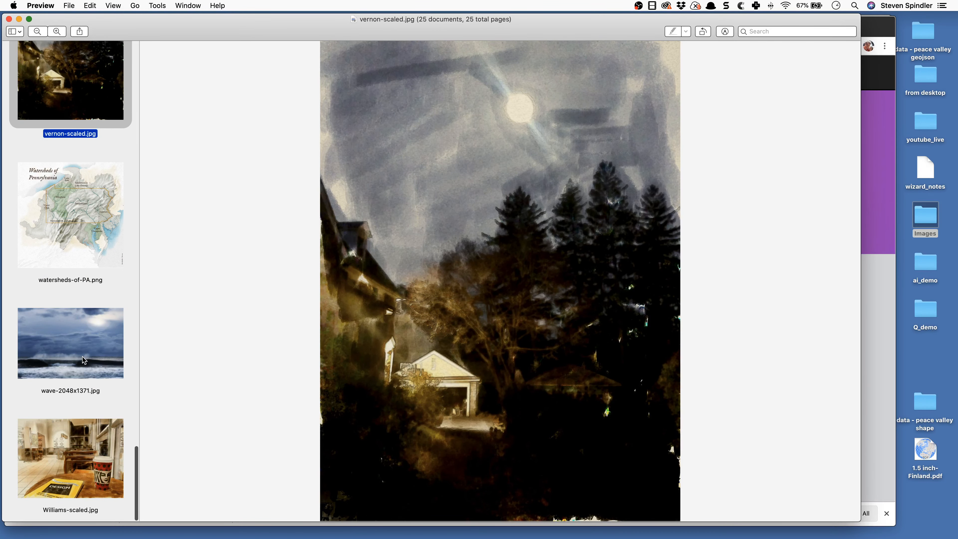
pyautogui.press('Down')
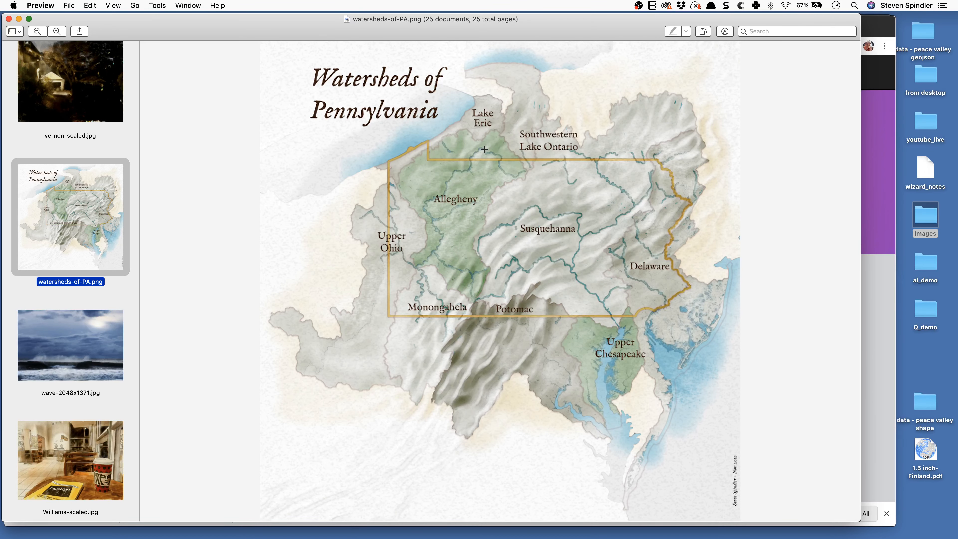
pyautogui.press('Down')
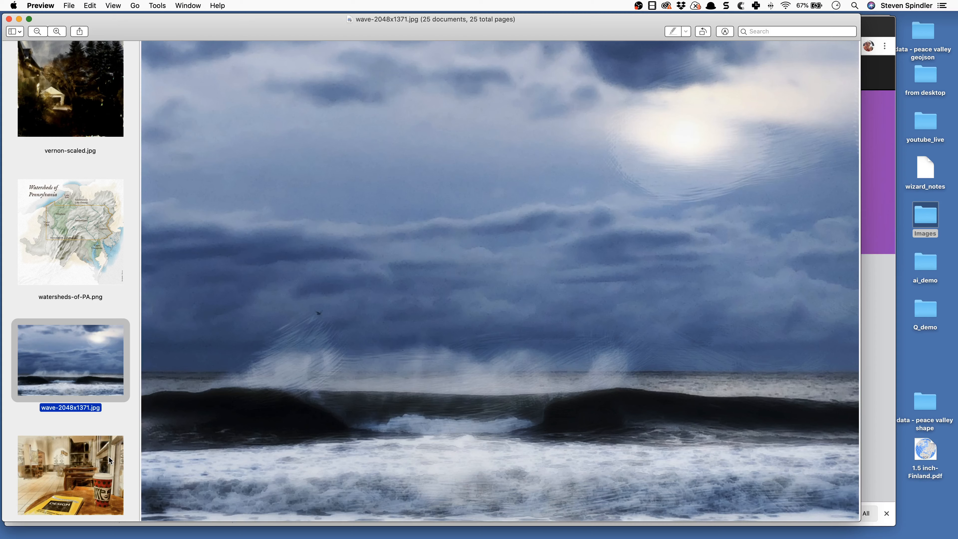
pyautogui.click(108, 456)
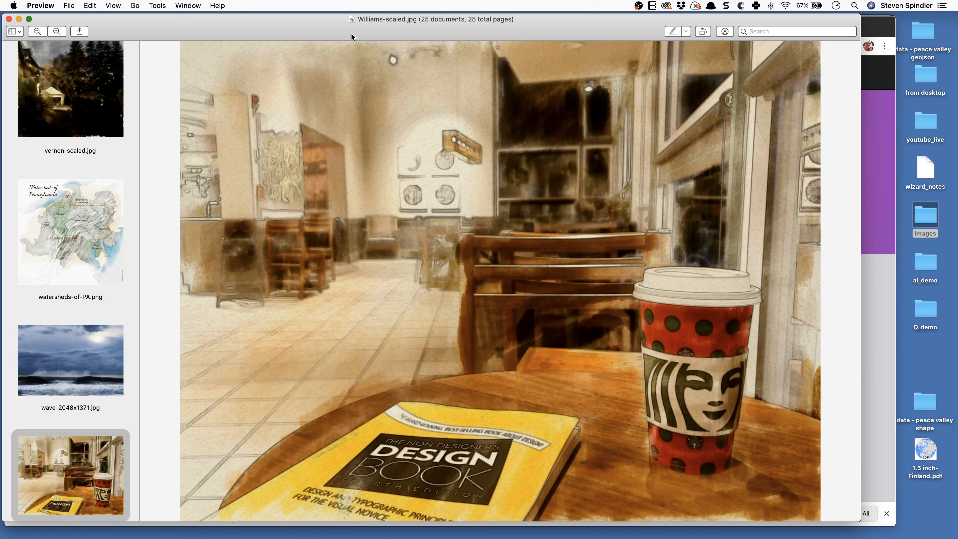
pyautogui.moveTo(351, 34); pyautogui.dragTo(377, 46)
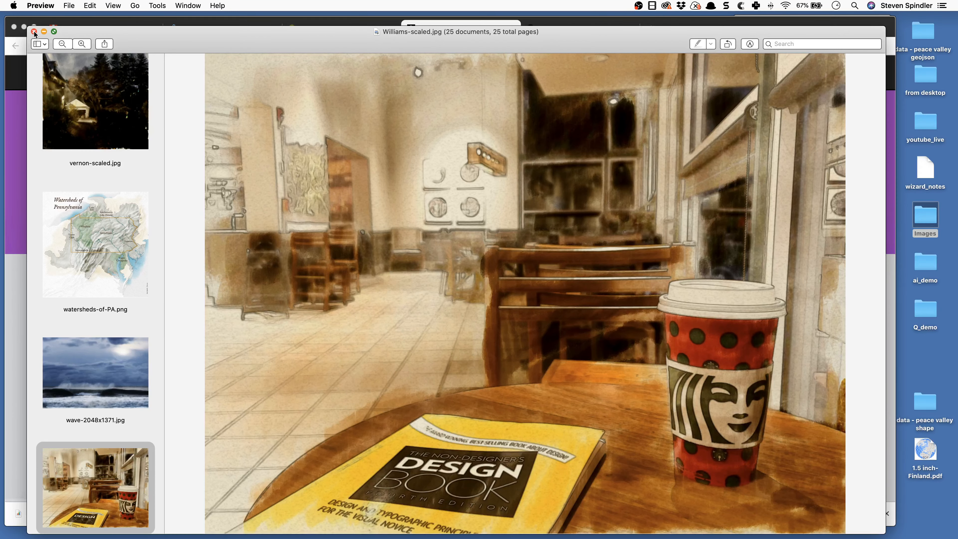
pyautogui.click(34, 32)
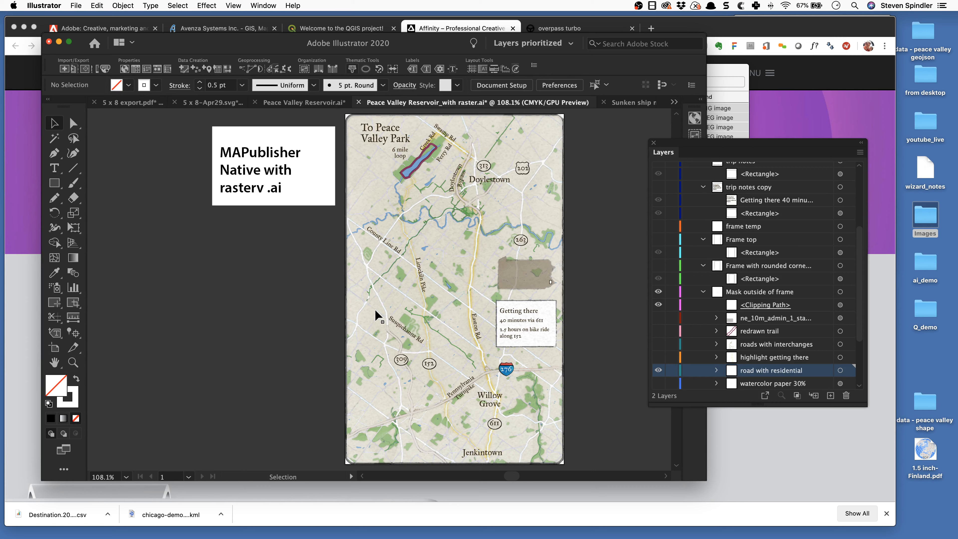
# Step: Examine the map around the Getting there note up close, show the Layers panel and enlarge the Illustrator window to fill the screen
pyautogui.press('z')
pyautogui.moveTo(350, 257); pyautogui.dragTo(569, 356)
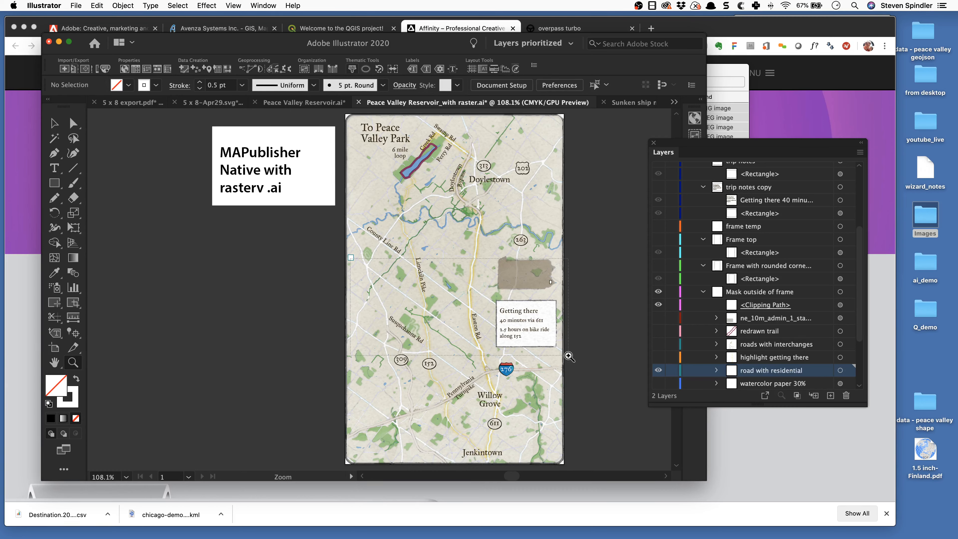
pyautogui.moveTo(569, 355); pyautogui.dragTo(568, 356)
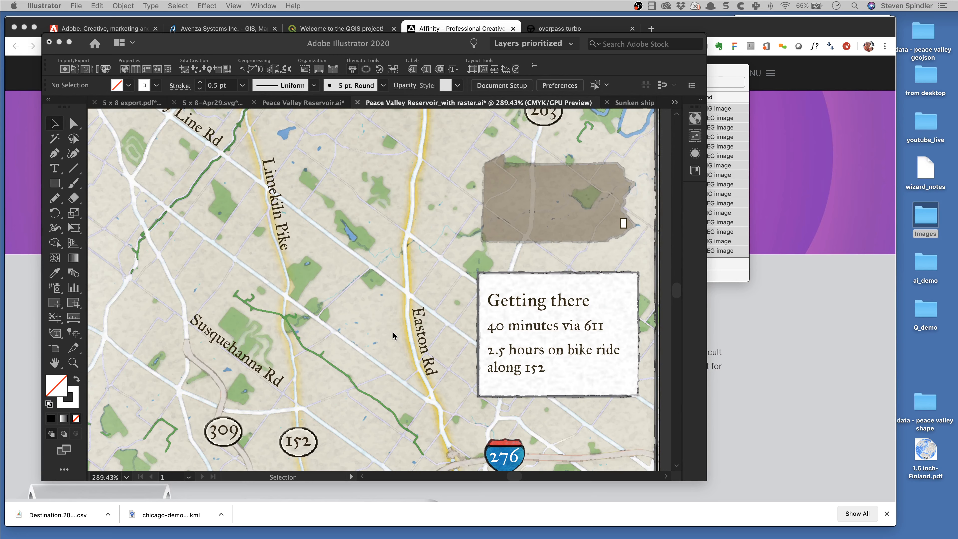
pyautogui.scroll(-2, 431, 234)
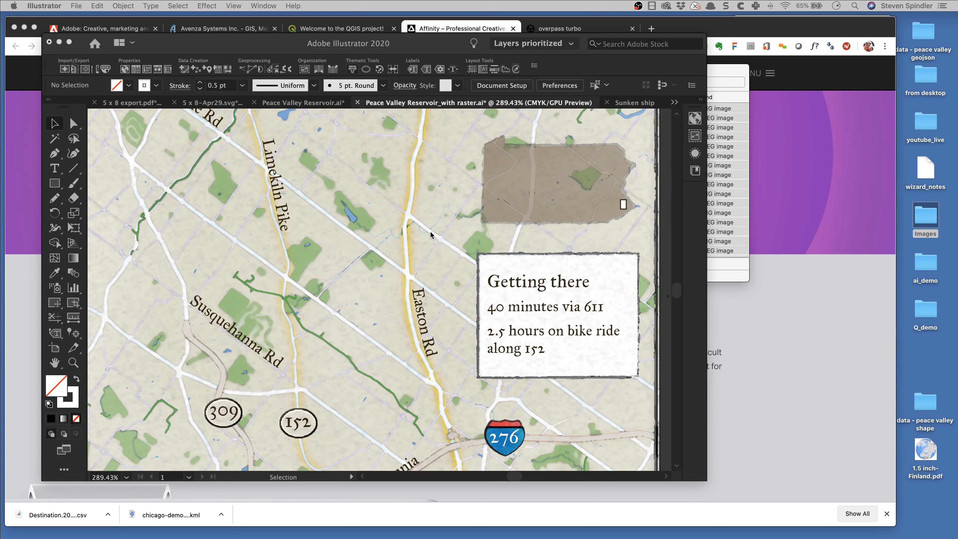
pyautogui.press('F7')
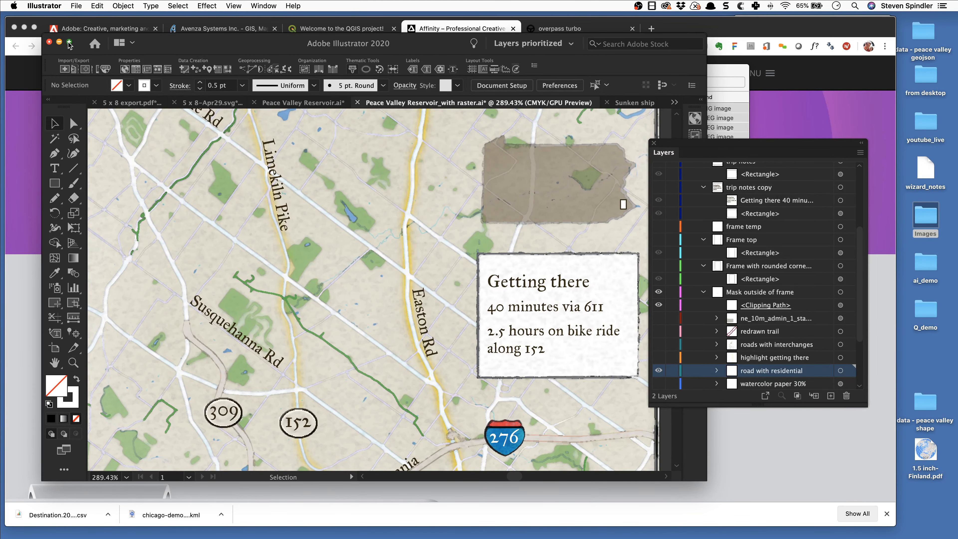
pyautogui.click(70, 43)
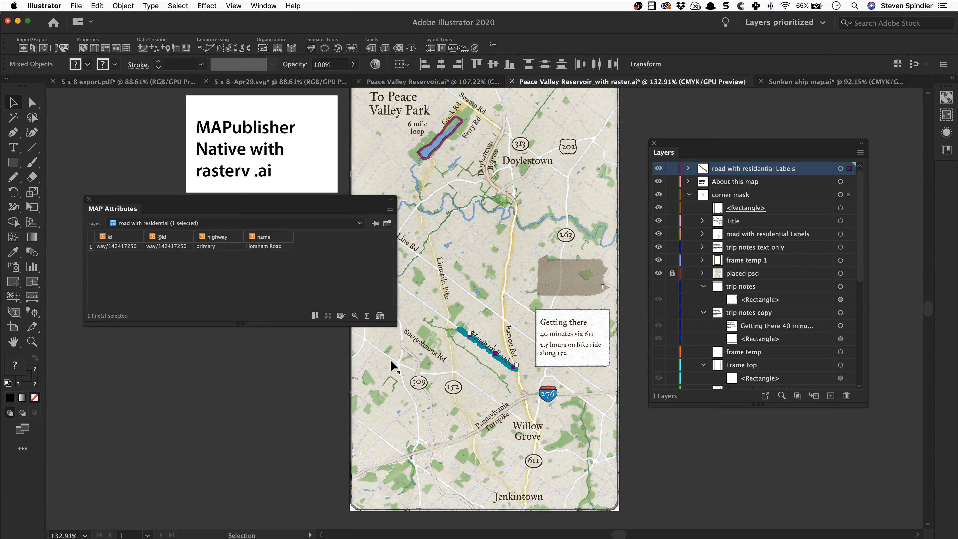
# Step: Select the Horsham Road text label and collapse all the expanded sublayers inside the corner mask layer
pyautogui.click(497, 354)
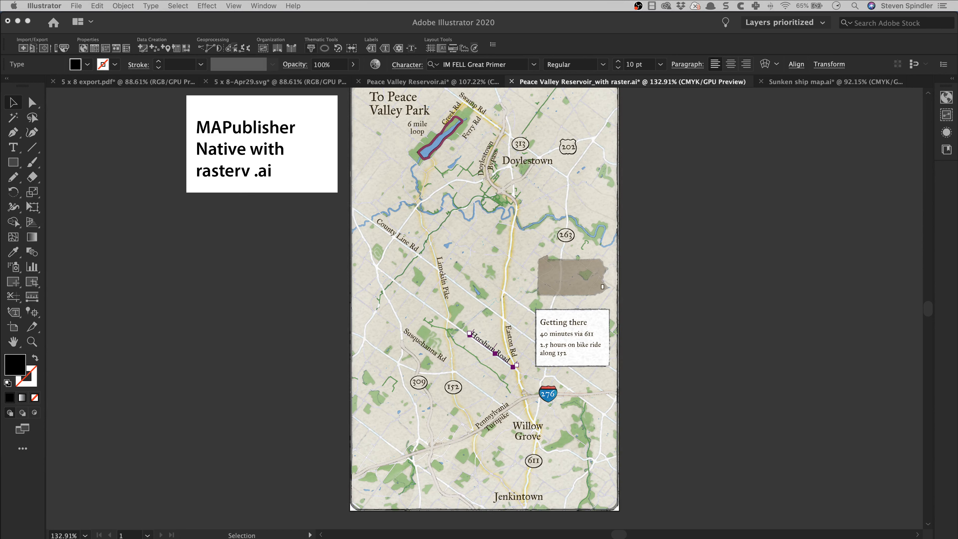
pyautogui.click(756, 176)
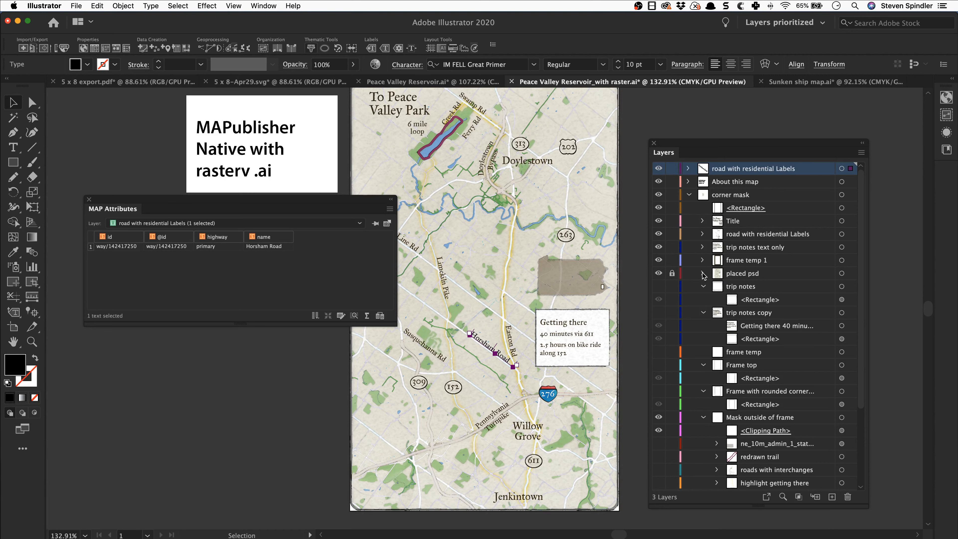
pyautogui.keyDown('alt'); pyautogui.click(702, 274); pyautogui.keyUp('alt')
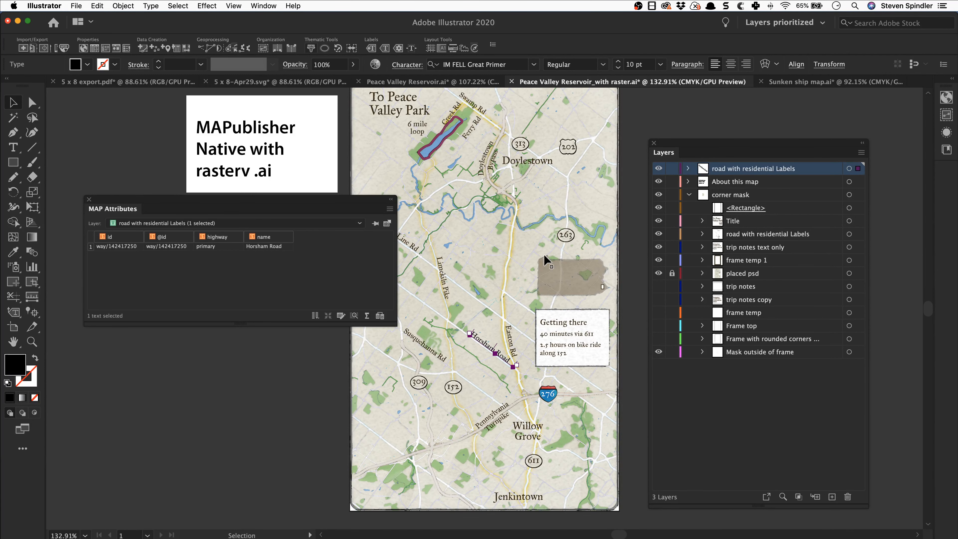
# Step: Switch to the 5 x 8-Apr29.svg document and pick the Doylestown Bypass label with the Selection tool
pyautogui.click(98, 81)
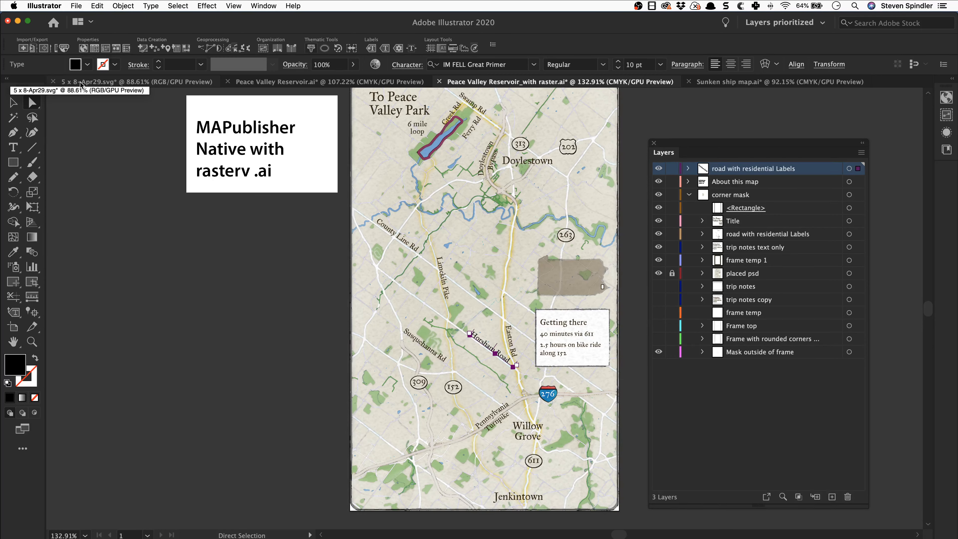
pyautogui.click(81, 82)
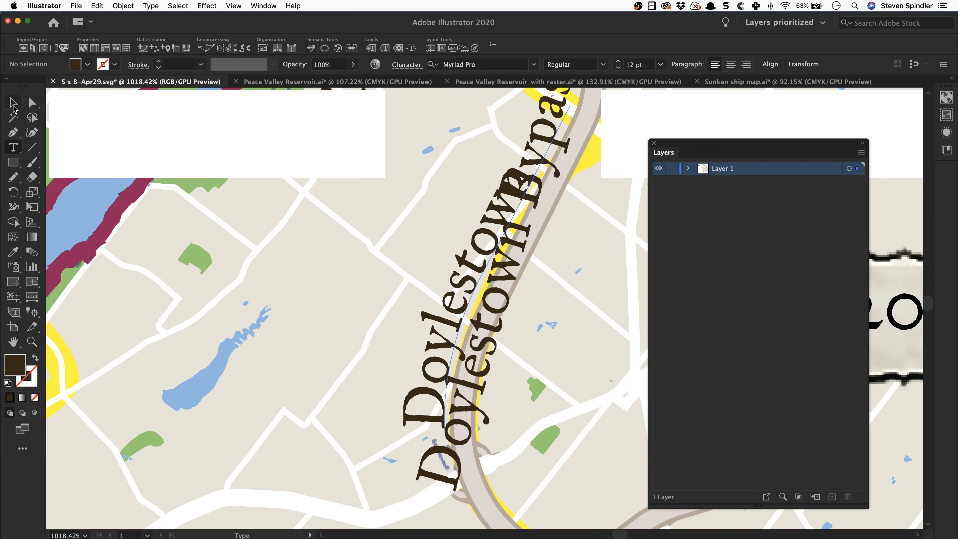
pyautogui.click(13, 107)
pyautogui.click(496, 312)
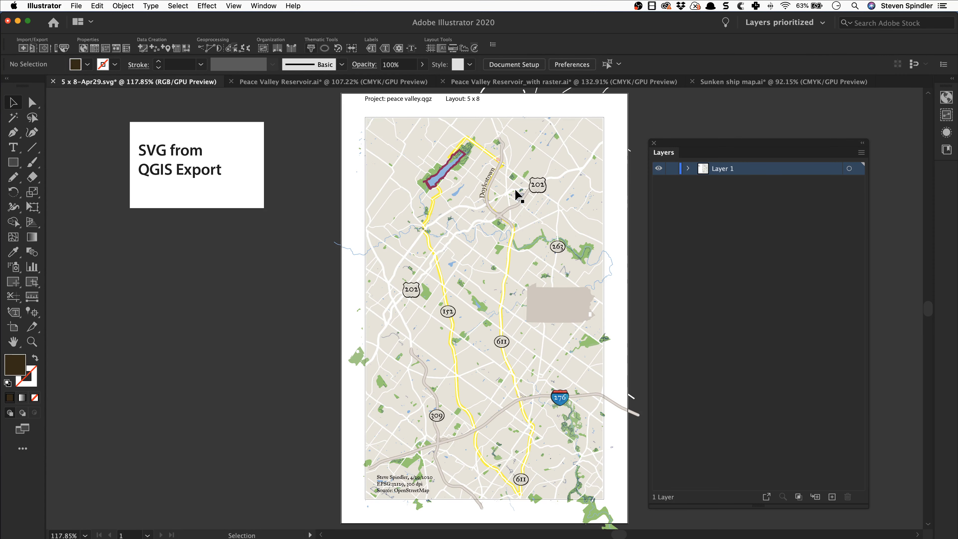
# Step: Ungroup the Map 2: labels-roads (Labels) group in the SVG map and shift the County Line Rd label slightly
pyautogui.click(517, 194)
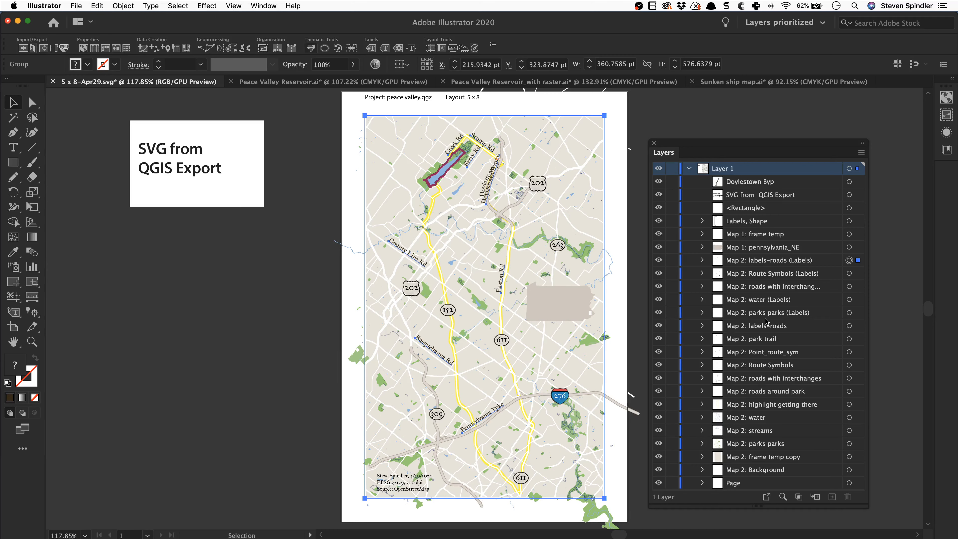
pyautogui.click(123, 5)
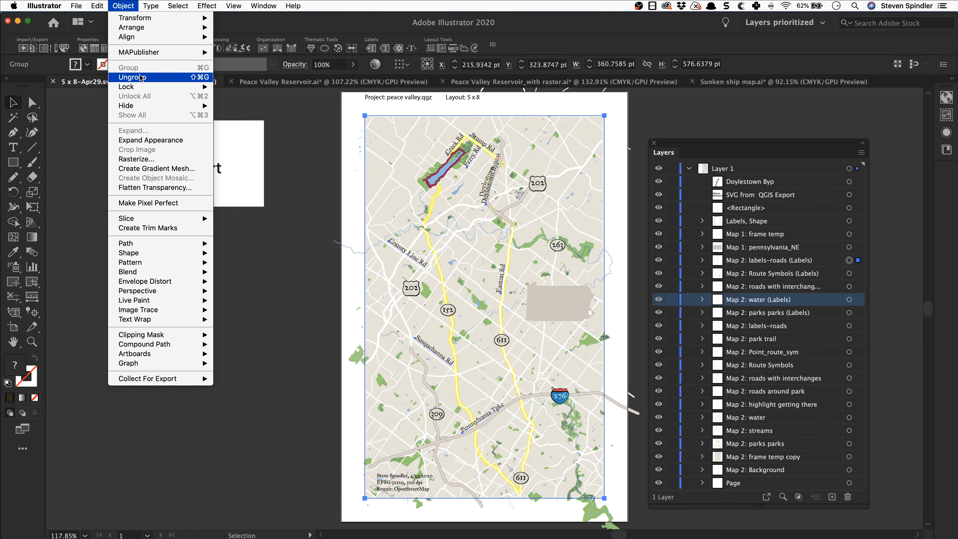
pyautogui.click(140, 77)
pyautogui.moveTo(417, 259); pyautogui.dragTo(424, 262)
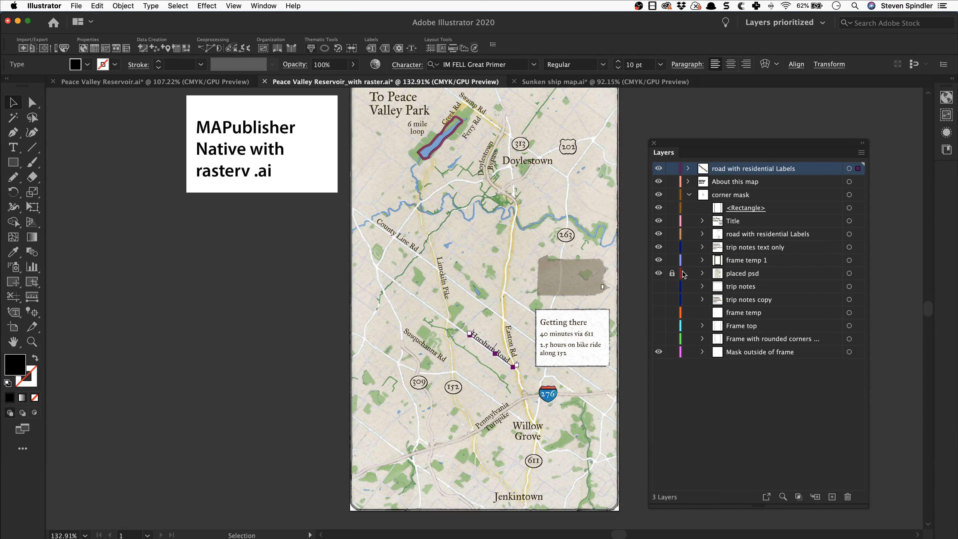
# Step: Hide the placed psd and road with residential layers in Peace Valley Reservoir_with raster.ai
pyautogui.click(659, 273)
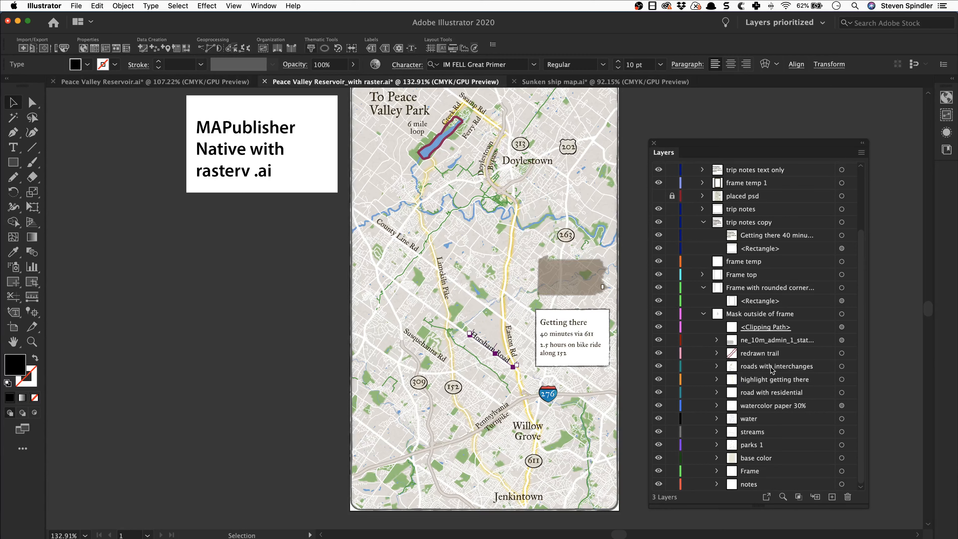
pyautogui.click(659, 393)
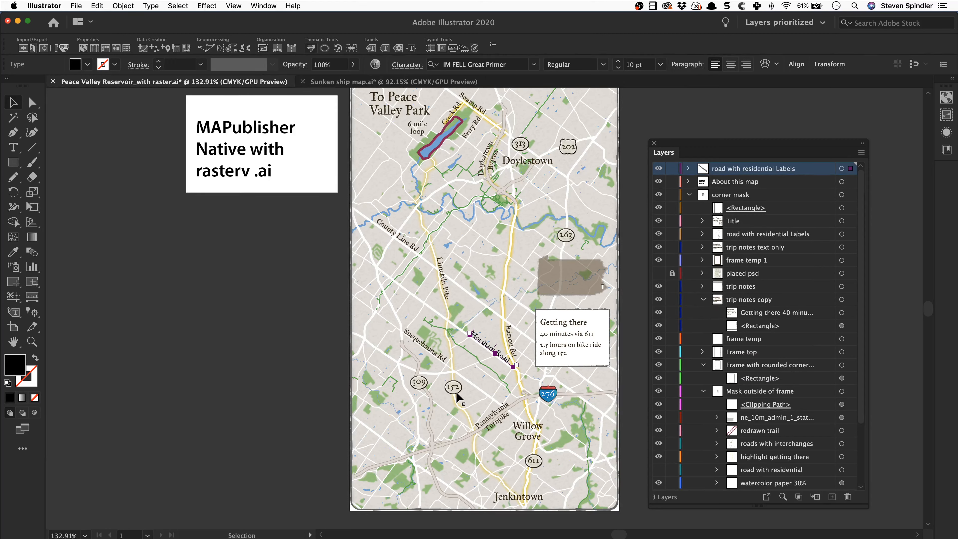
# Step: Select the 152 route symbol and view the visual properties of the Motorway-Trunk rule in the Charter Oak - Roads stylesheet theme
pyautogui.click(454, 390)
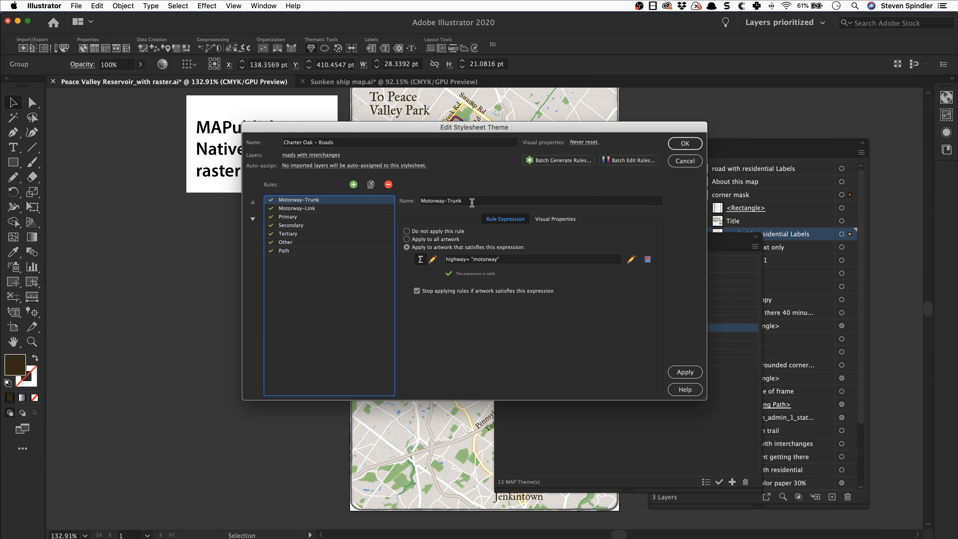
pyautogui.click(555, 219)
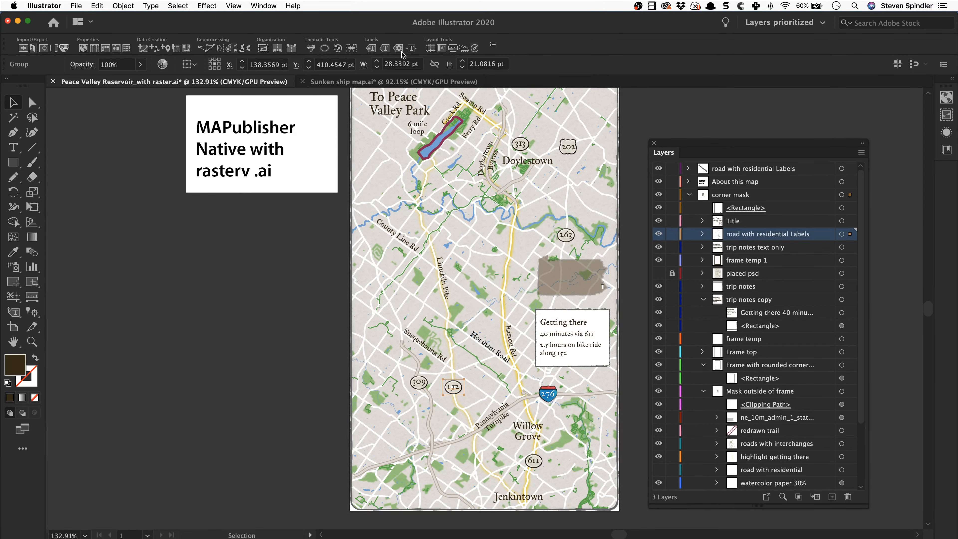
pyautogui.click(263, 6)
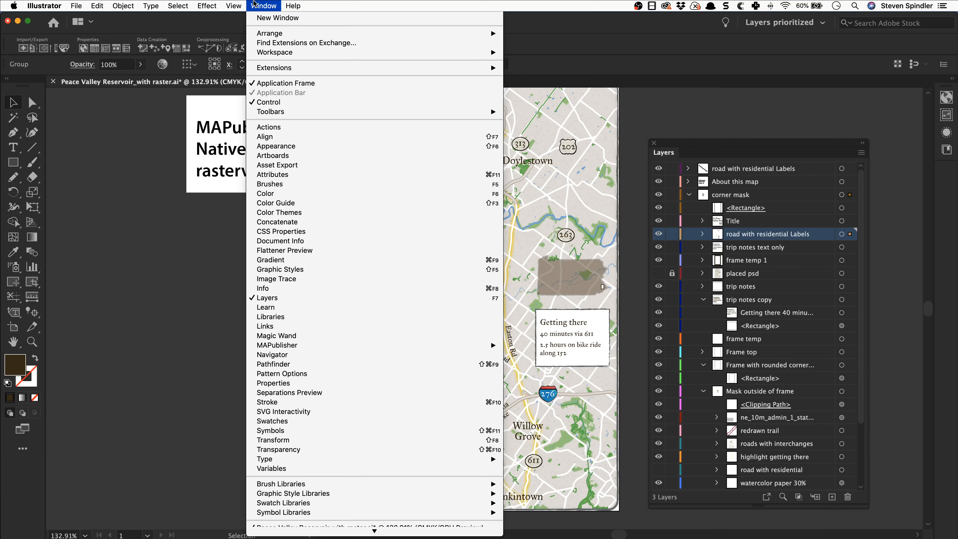
pyautogui.click(254, 4)
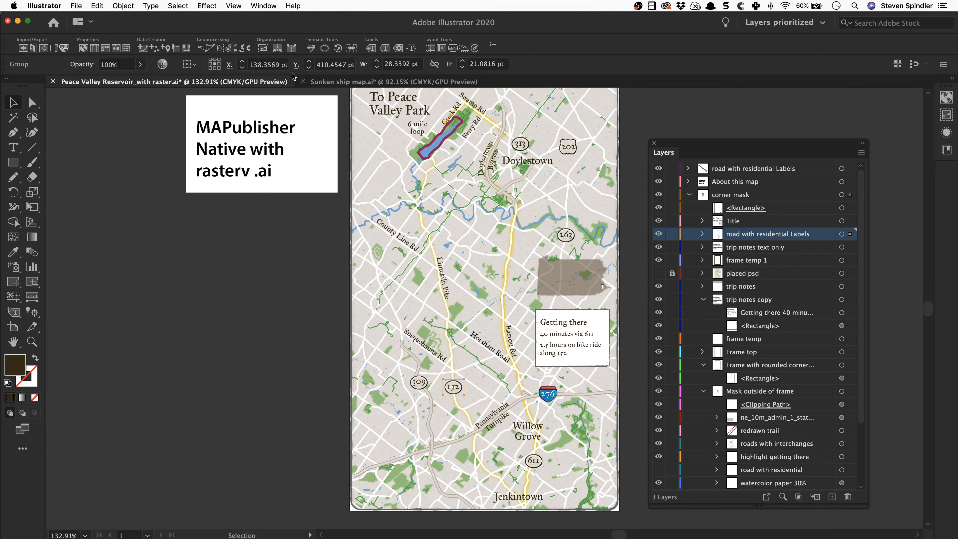
# Step: Import the roads around park data into the road with residential MAP View at the existing scale and make its stroke white
pyautogui.click(76, 6)
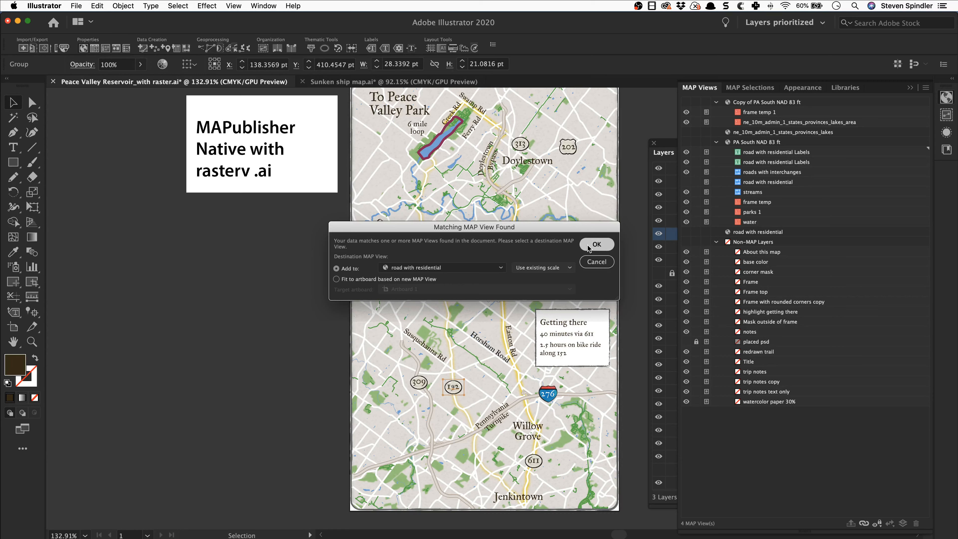
pyautogui.click(597, 244)
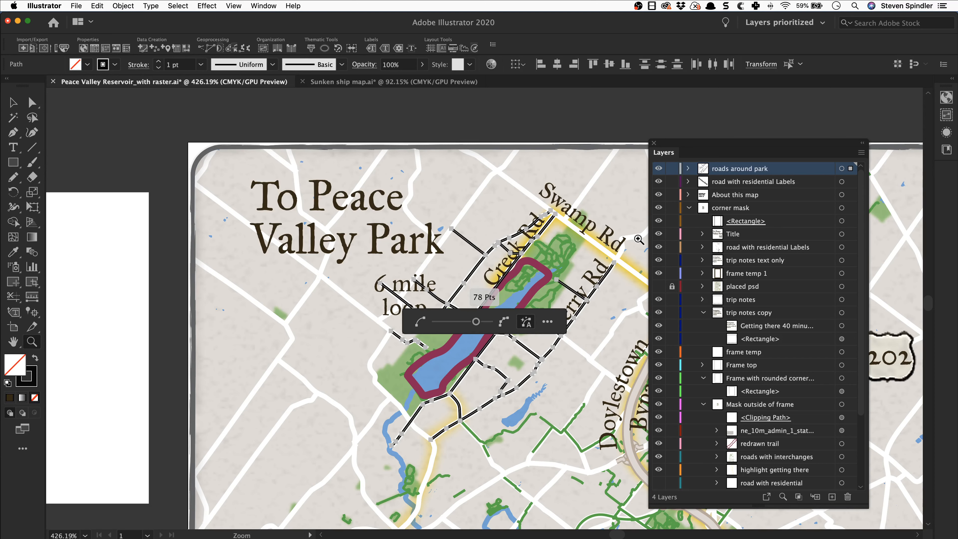
pyautogui.press('Return')
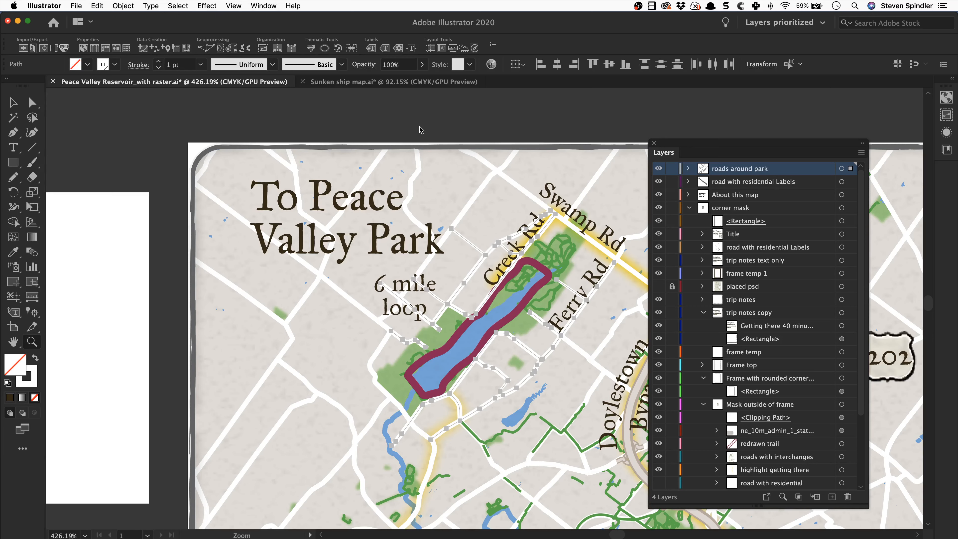
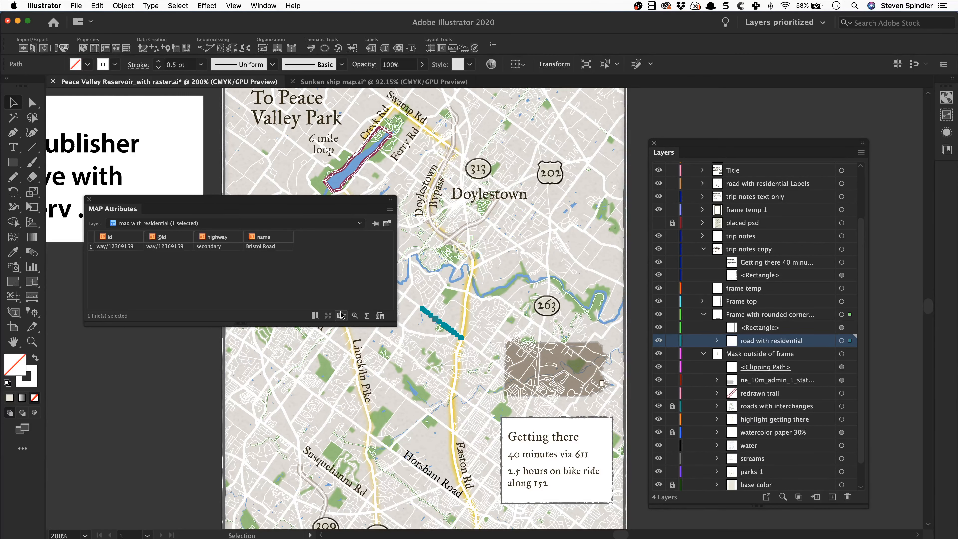
# Step: Add a calculated Label attribute with abbreviated road names to the road with residential layer and generate labels on the map
pyautogui.click(341, 315)
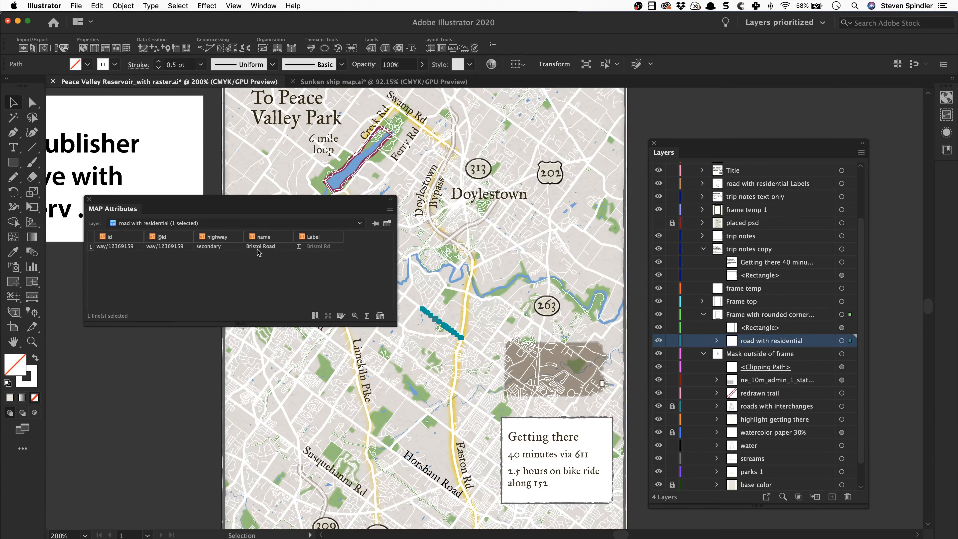
pyautogui.click(372, 49)
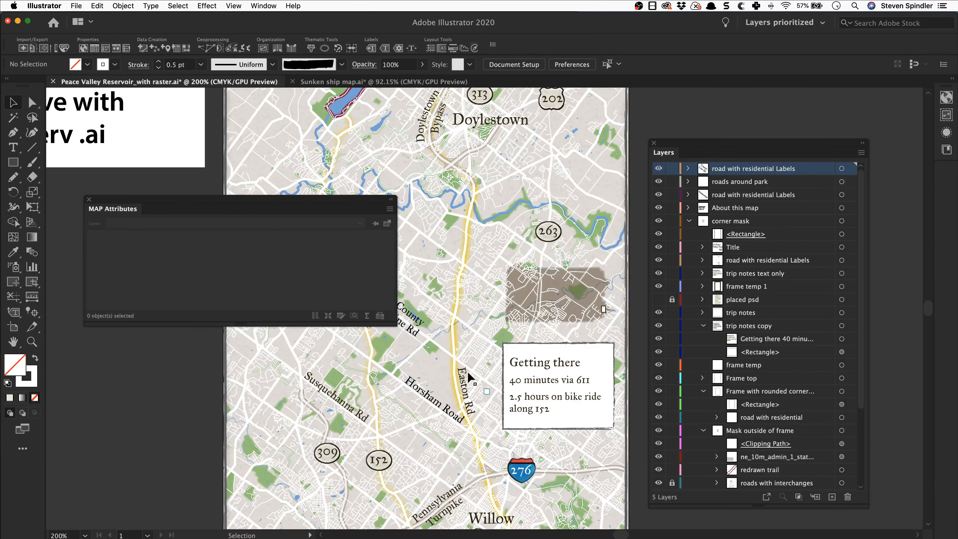
pyautogui.scroll(-3, 469, 377)
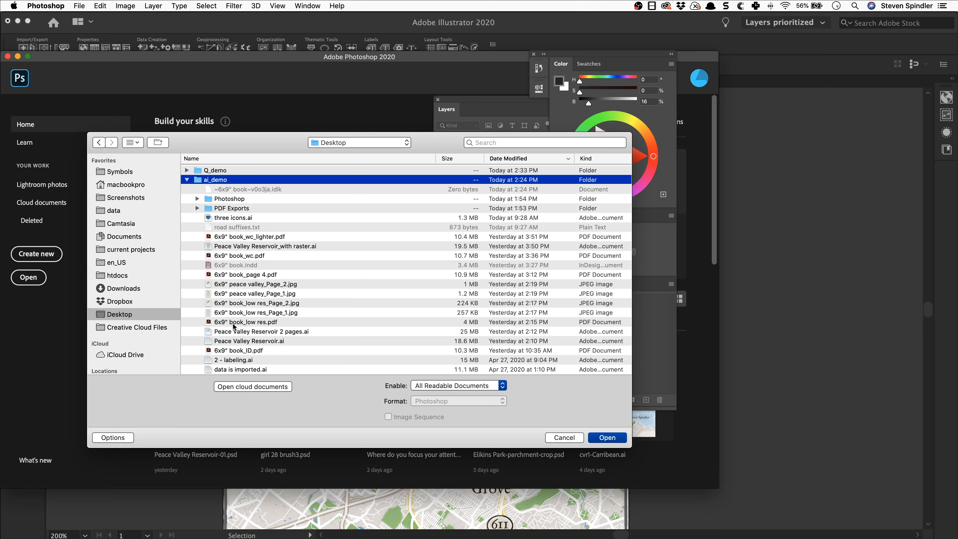
# Step: Switch to Photoshop, open Peace Valley Reservoir-01.2.psd from the ai_demo Photoshop folder and show its blur and pencil layers
pyautogui.doubleClick(237, 199)
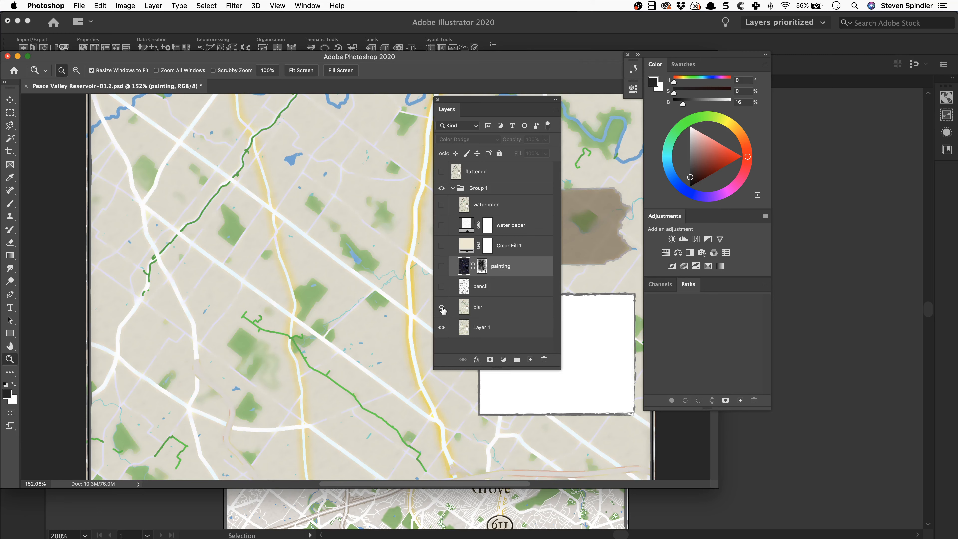
pyautogui.click(441, 307)
pyautogui.click(441, 287)
# Step: Lower the opacity of the pencil layer
pyautogui.click(502, 287)
pyautogui.click(546, 139)
pyautogui.moveTo(546, 151); pyautogui.dragTo(513, 153)
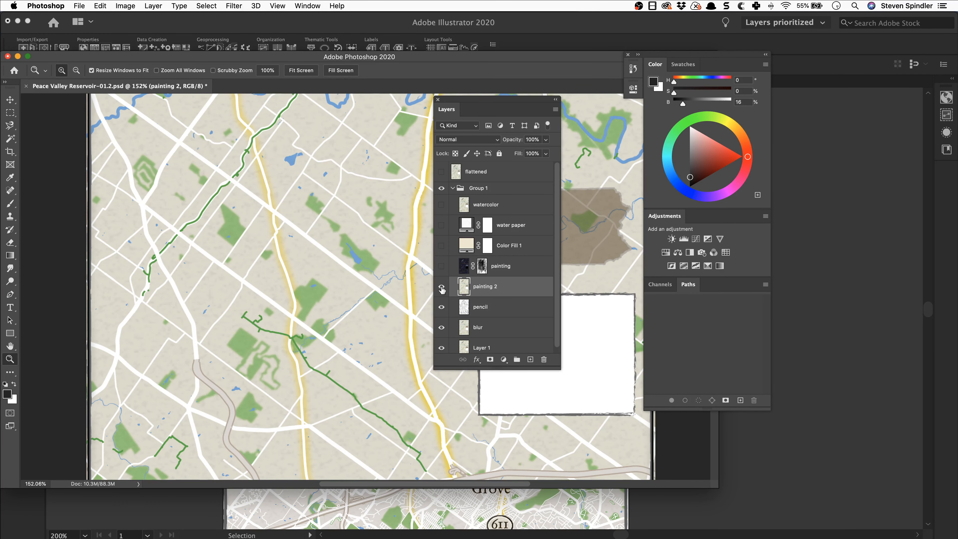
# Step: Invert the colors of the painting 2 layer and set its blend mode to Color Dodge
pyautogui.click(153, 6)
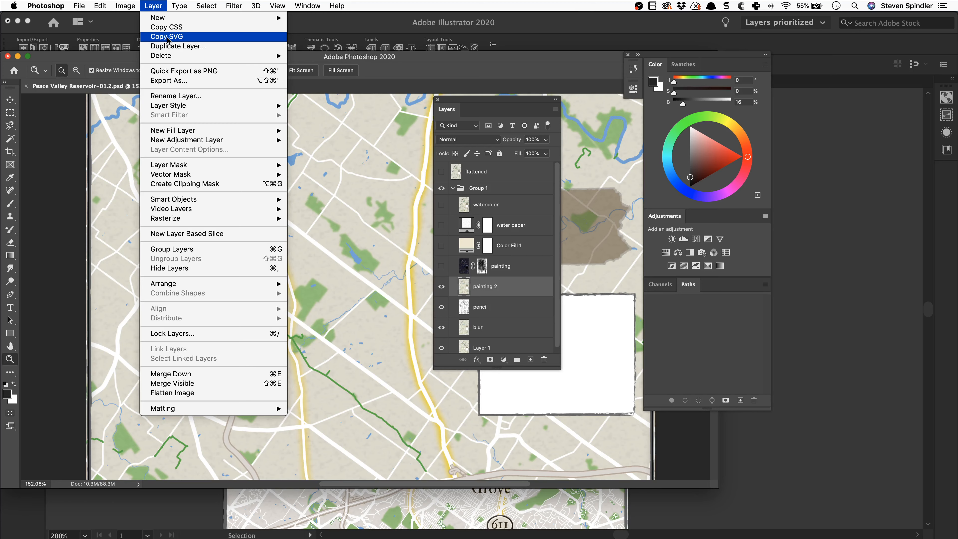
pyautogui.press('Escape')
pyautogui.press('super+i')
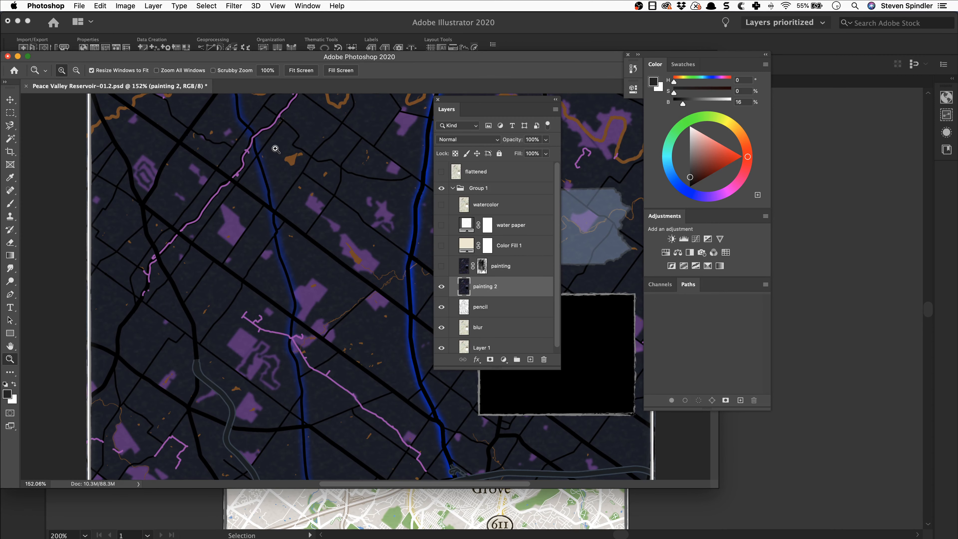
pyautogui.hotkey('alt', 'shift', 'd')
# Step: Brush black onto the painting 2 layer mask over the map's upper middle, and show and select the Color Fill 1 layer
pyautogui.press('b')
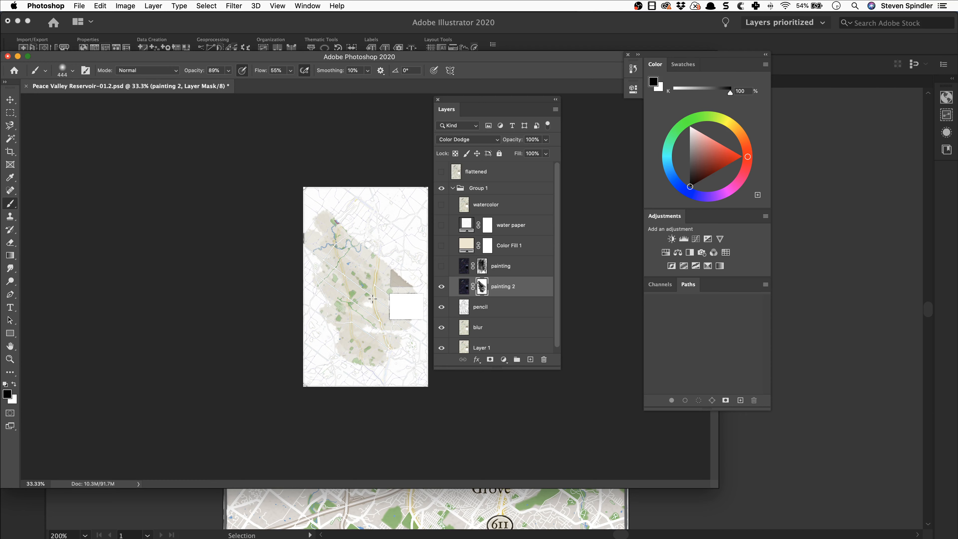
pyautogui.moveTo(372, 299); pyautogui.dragTo(371, 250)
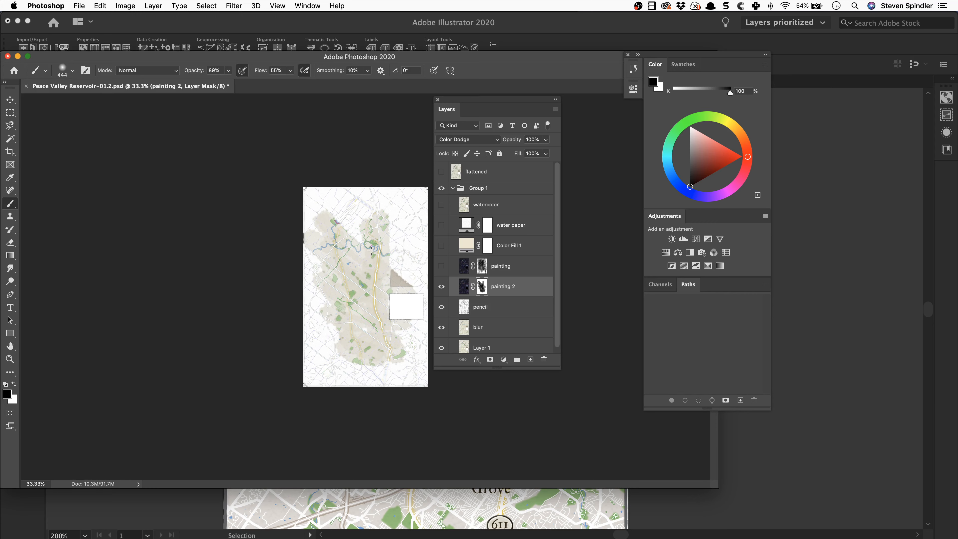
pyautogui.click(441, 245)
pyautogui.click(463, 246)
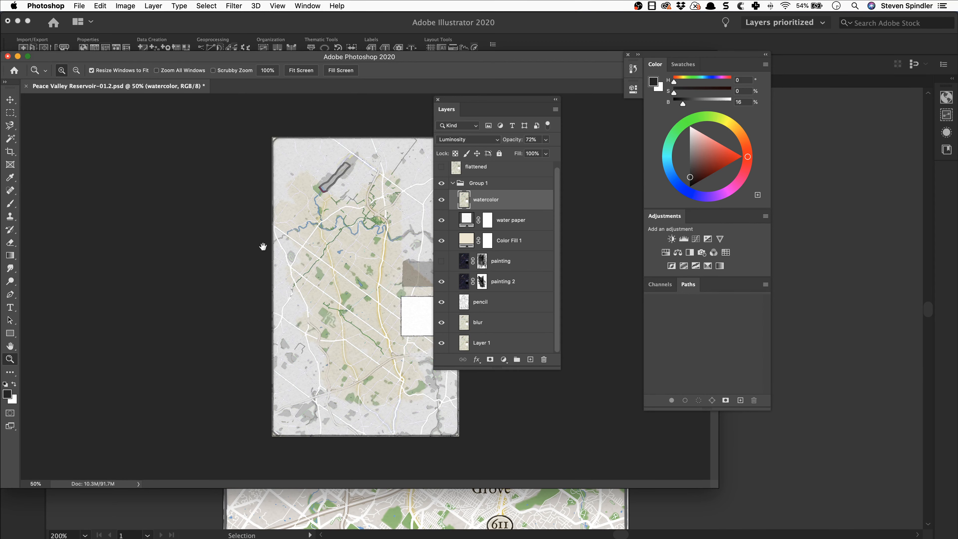
# Step: Switch to Illustrator to view Sunken ship map.ai, and quit Photoshop without saving Peace Valley Reservoir-01.2.psd
pyautogui.press('super+Tab')
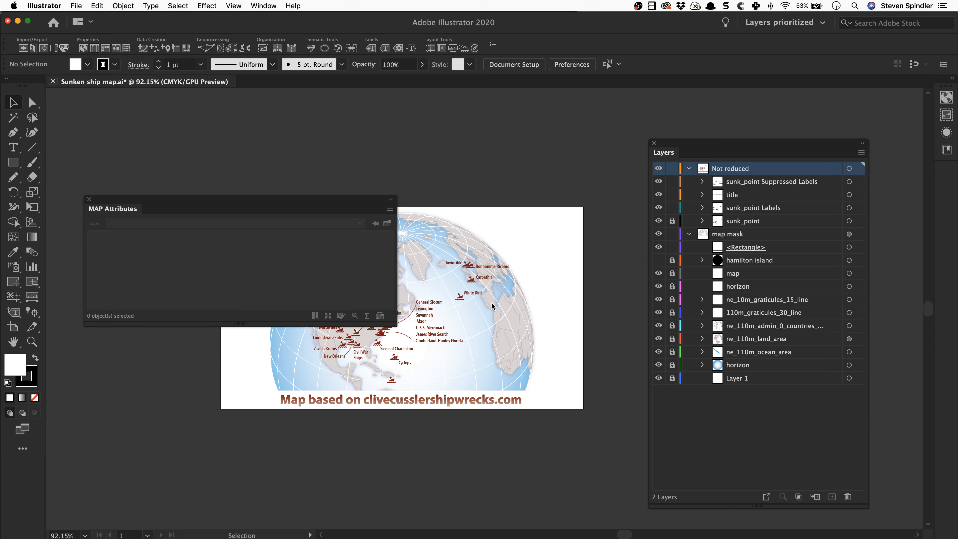
pyautogui.press('super+Tab')
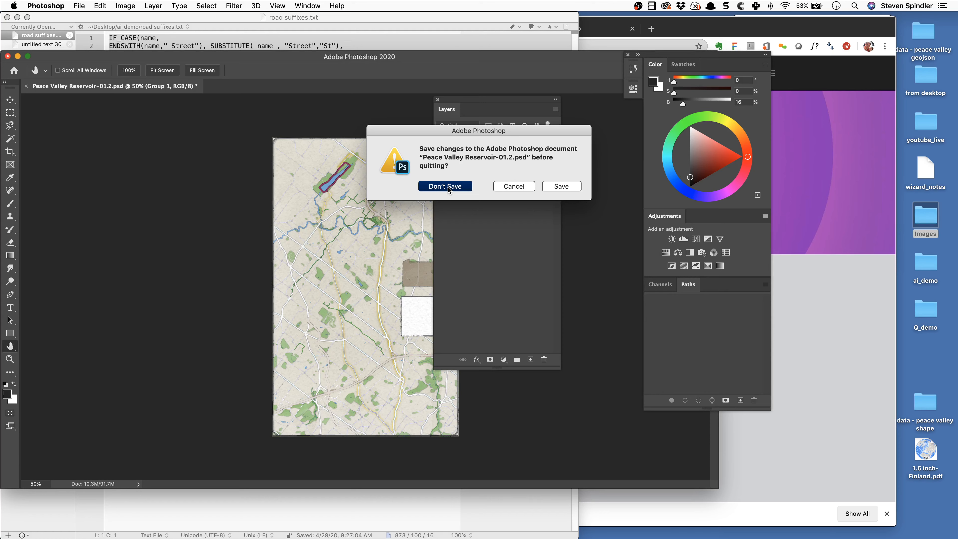
pyautogui.click(448, 187)
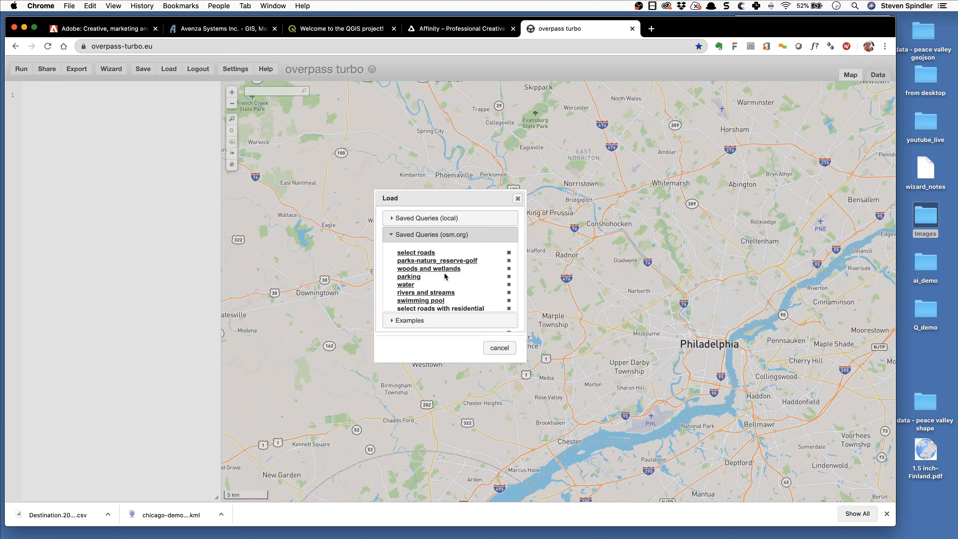
# Step: Switch to overpass turbo in Chrome and examine the saved osm.org queries available for loading
pyautogui.click(444, 274)
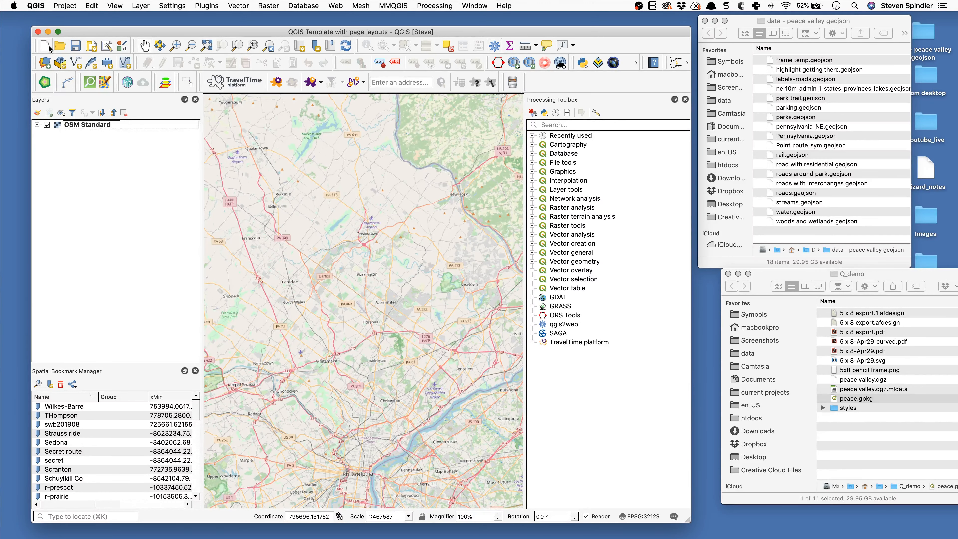
# Step: Switch to QGIS, review the rule-based symbology of the roads with interchanges layer in the peace valley project and cancel its properties
pyautogui.click(45, 64)
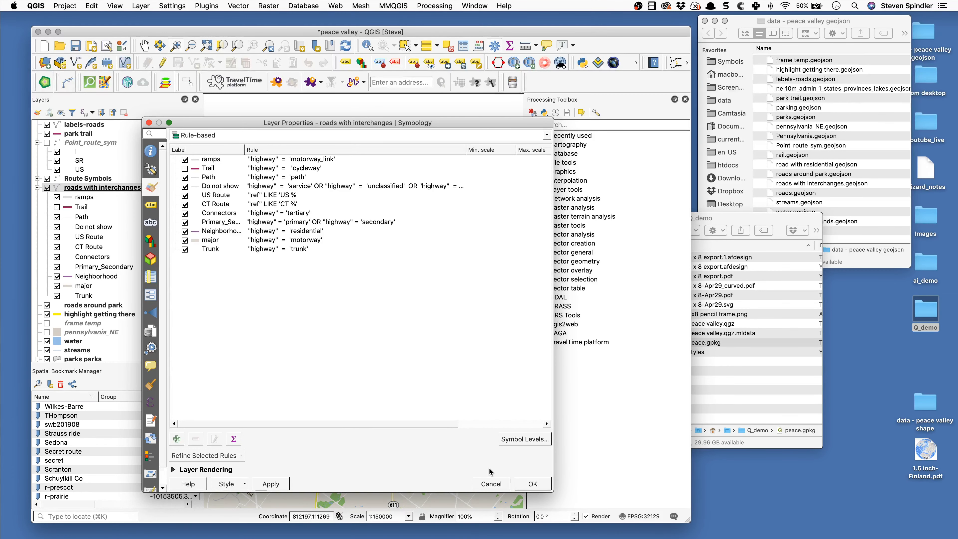
pyautogui.click(490, 483)
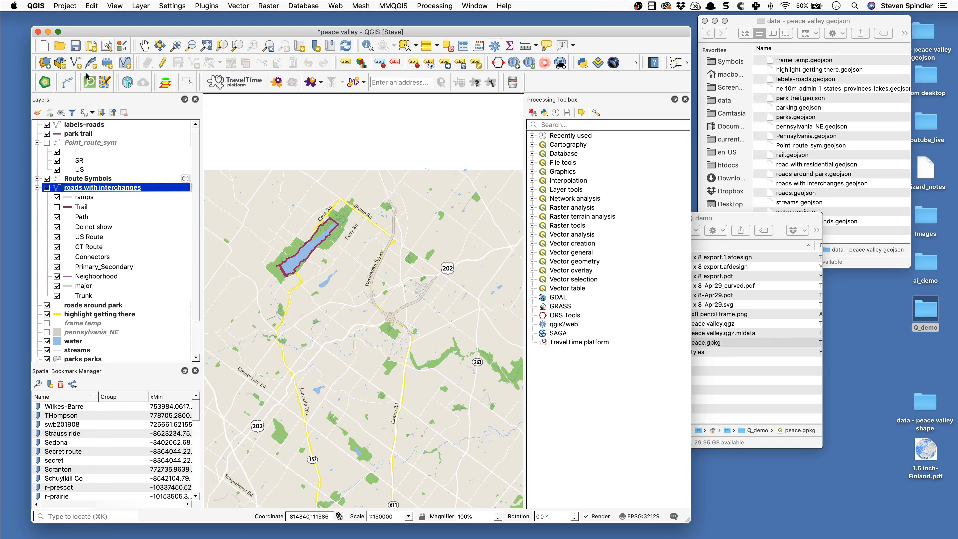
# Step: Pick the Route Symbols layer and examine the label lines of the labels-roads layer around the Doylestown Bypass
pyautogui.click(88, 77)
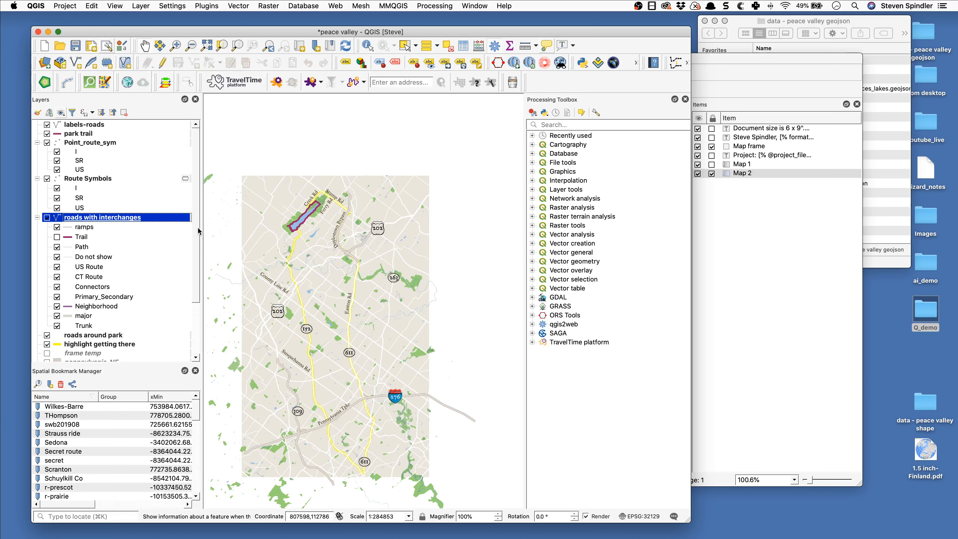
pyautogui.click(74, 178)
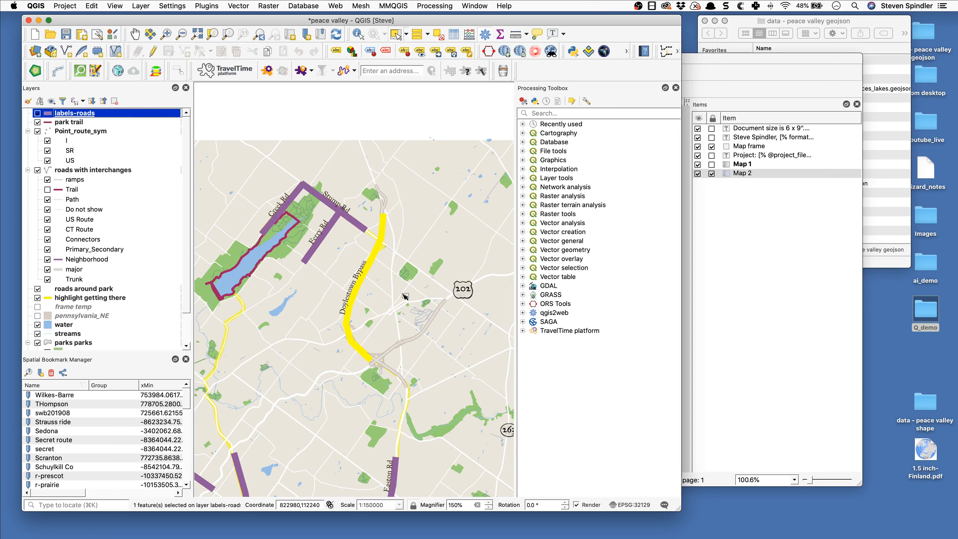
pyautogui.click(404, 296)
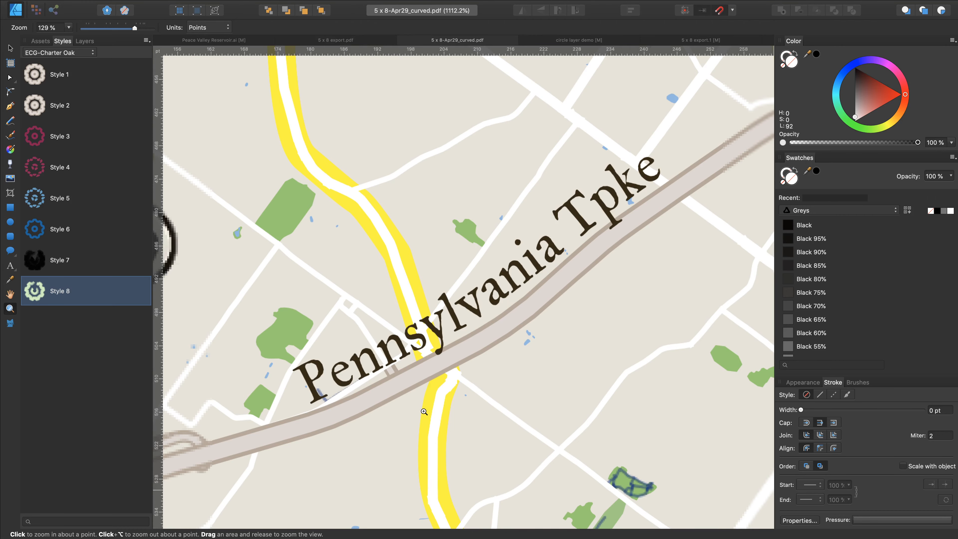
# Step: Switch to Affinity Designer, close 5 x 8-Apr29_curved.pdf and bend the line beneath the Pennsylvania Tpke label in 5 x 8 export.pdf toward the road
pyautogui.press('super+w')
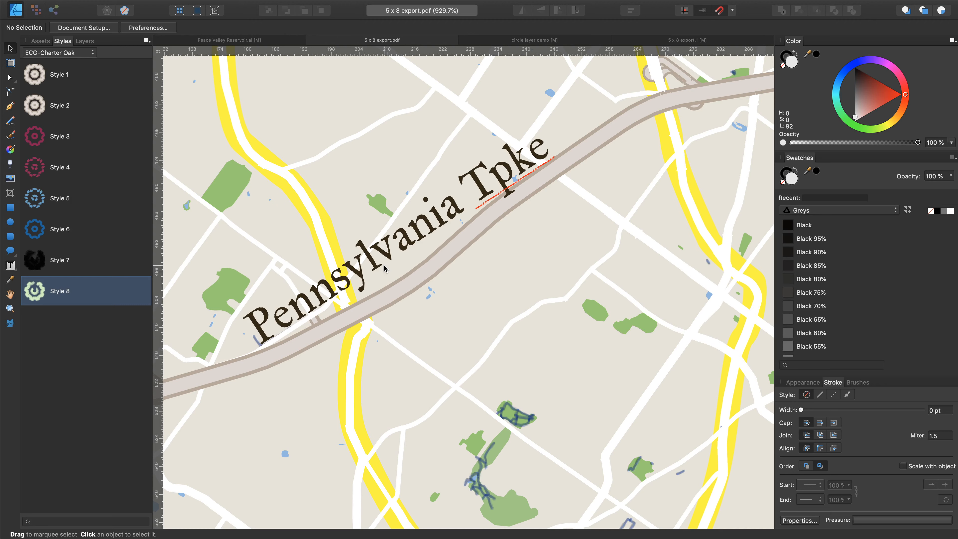
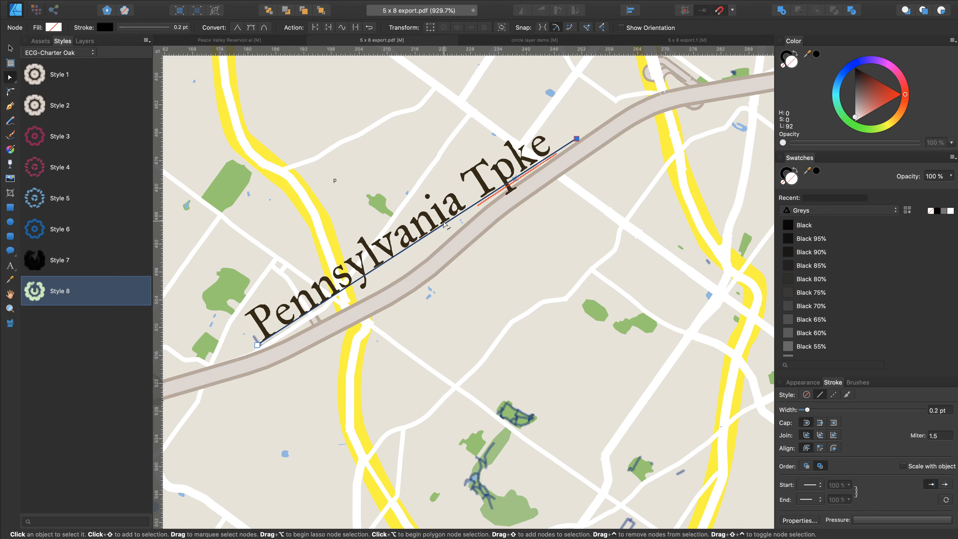
pyautogui.moveTo(446, 223); pyautogui.dragTo(409, 259)
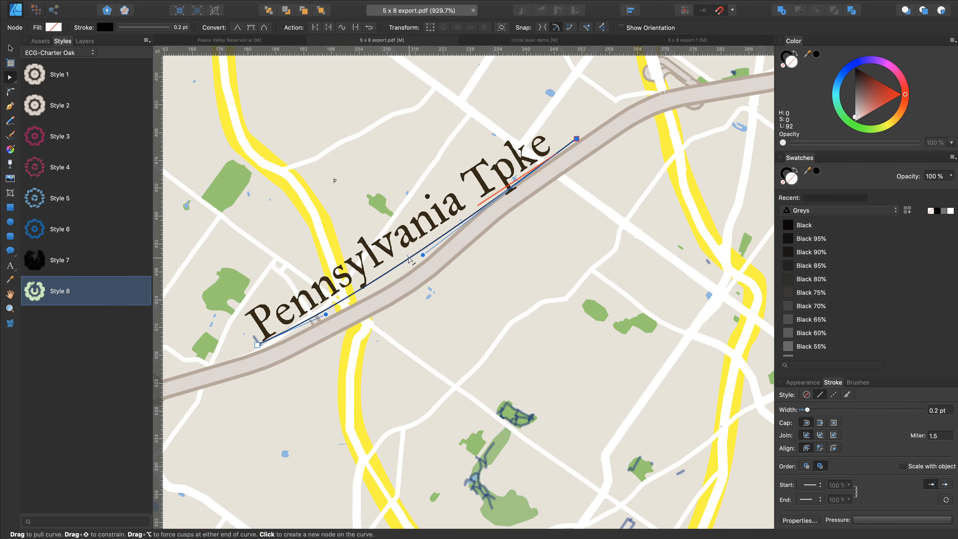
# Step: Activate the Art Text tool and select the uppermost nested group inside the main map group of 5 x 8 export.pdf
pyautogui.press('t')
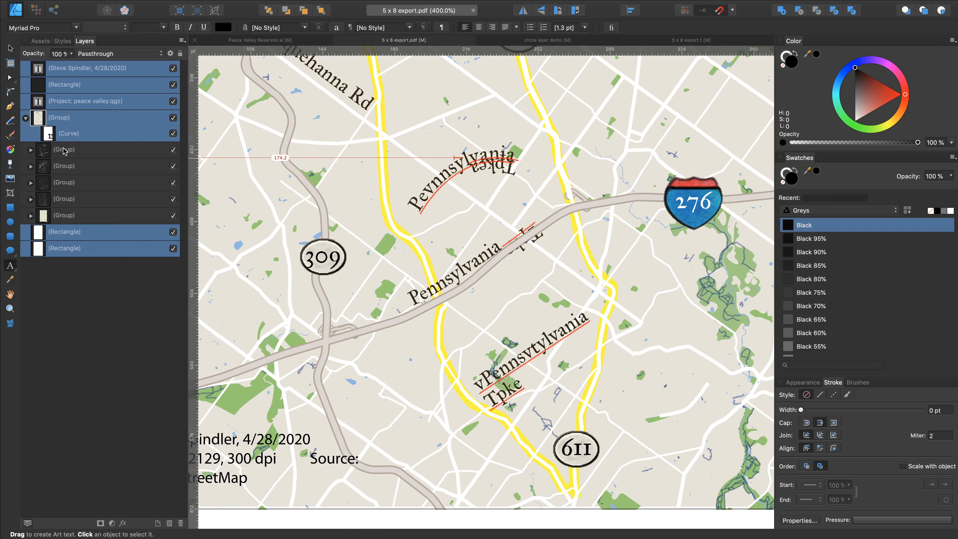
pyautogui.click(64, 150)
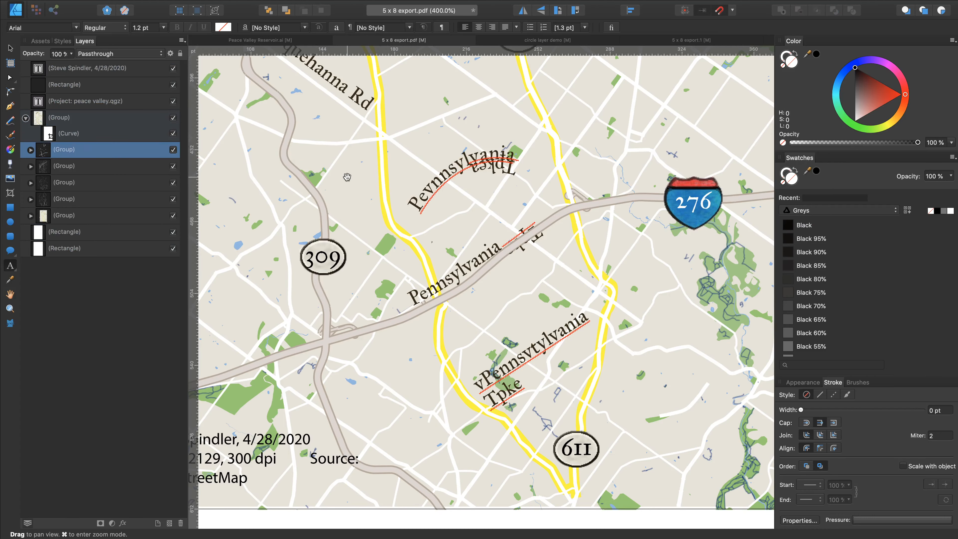
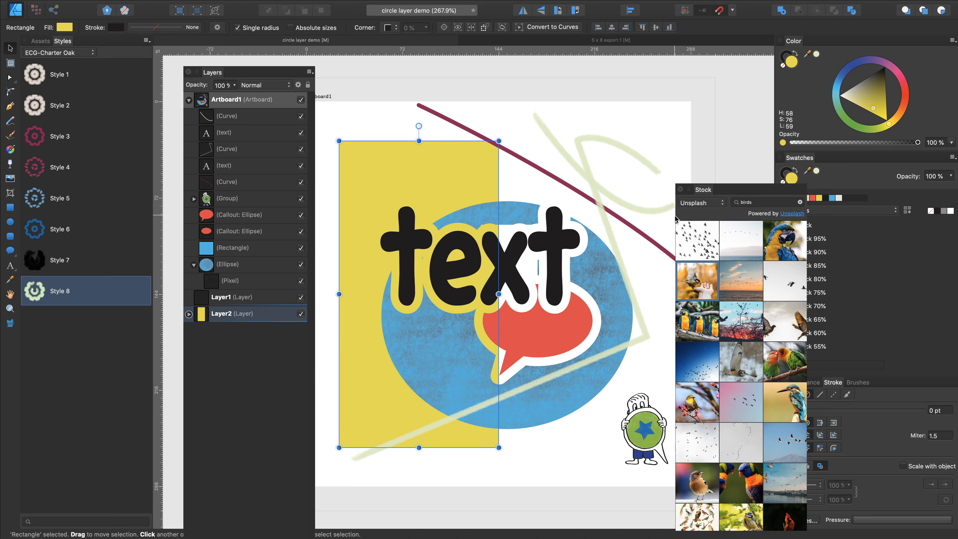
# Step: Search the Unsplash stock images for paper and examine the contents of Layer2 in the circle layer demo
pyautogui.moveTo(755, 202); pyautogui.dragTo(721, 201)
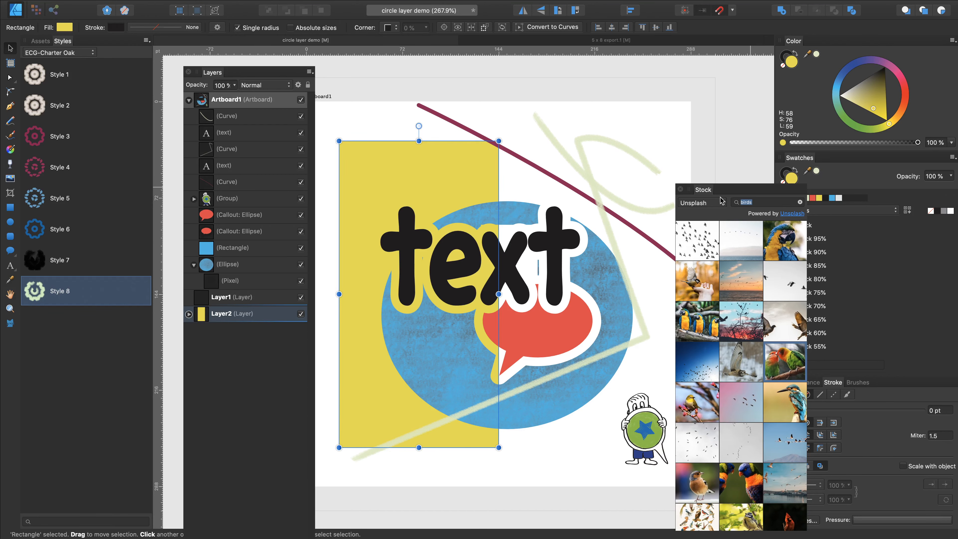
pyautogui.moveTo(252, 346); pyautogui.dragTo(226, 327)
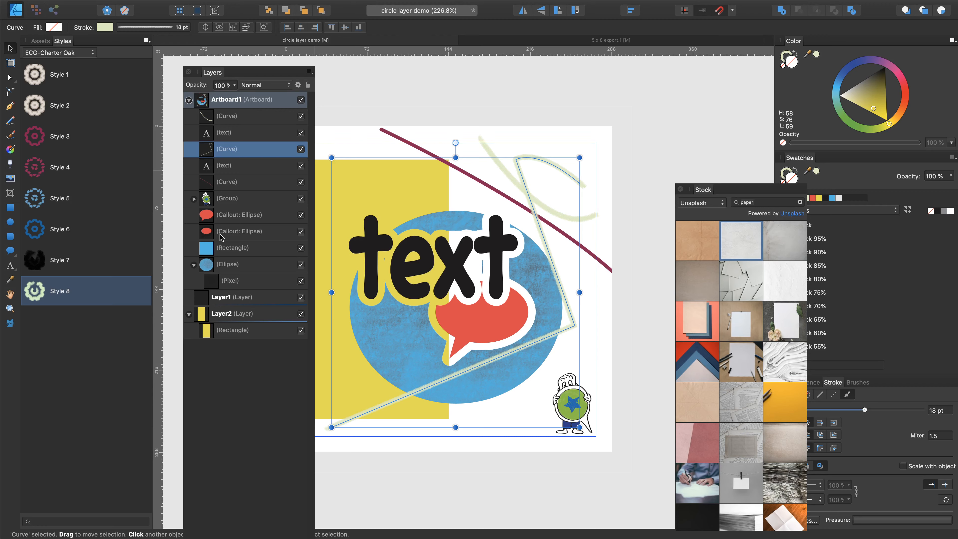
# Step: Look over the panel templates for a new document, including 3 x 6, and switch to the globe map in 1.5 inch-Finland.pdf
pyautogui.click(100, 5)
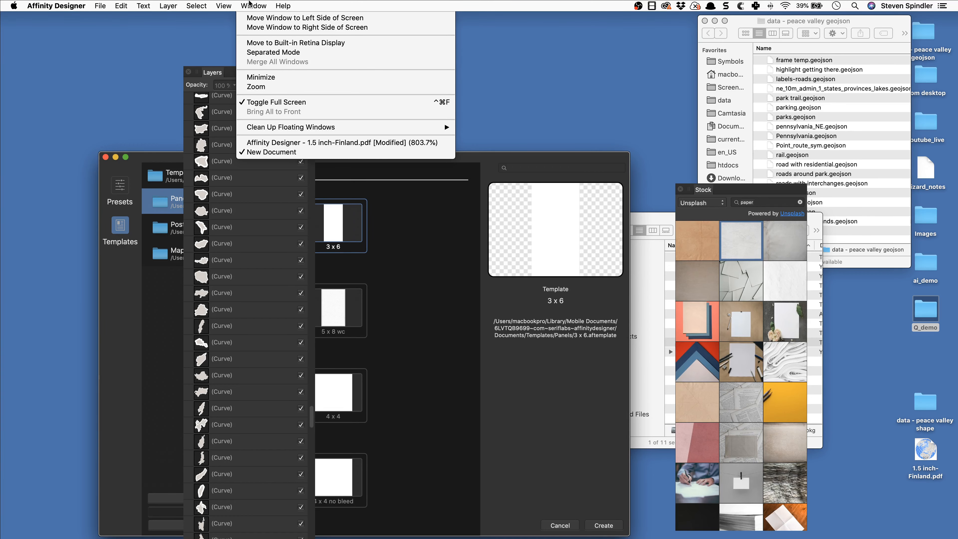
pyautogui.click(321, 142)
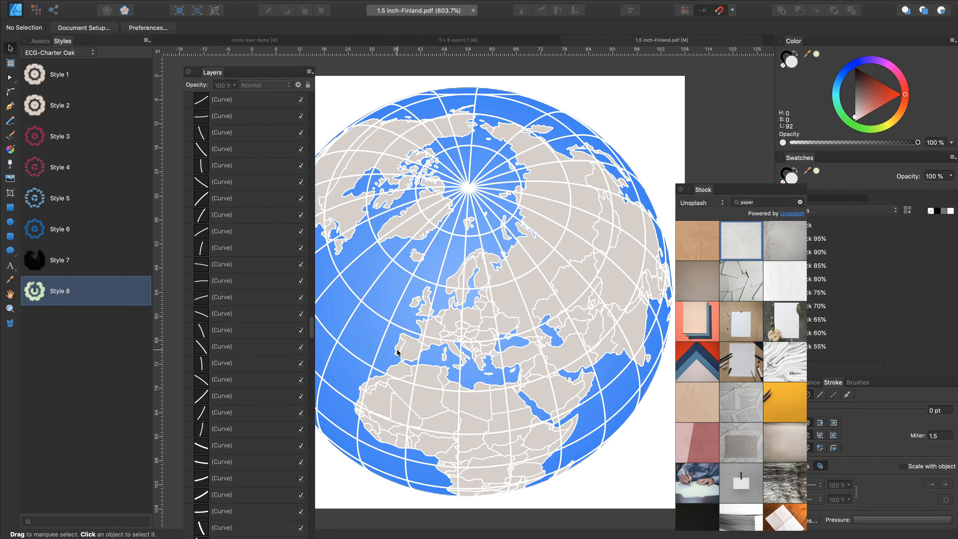